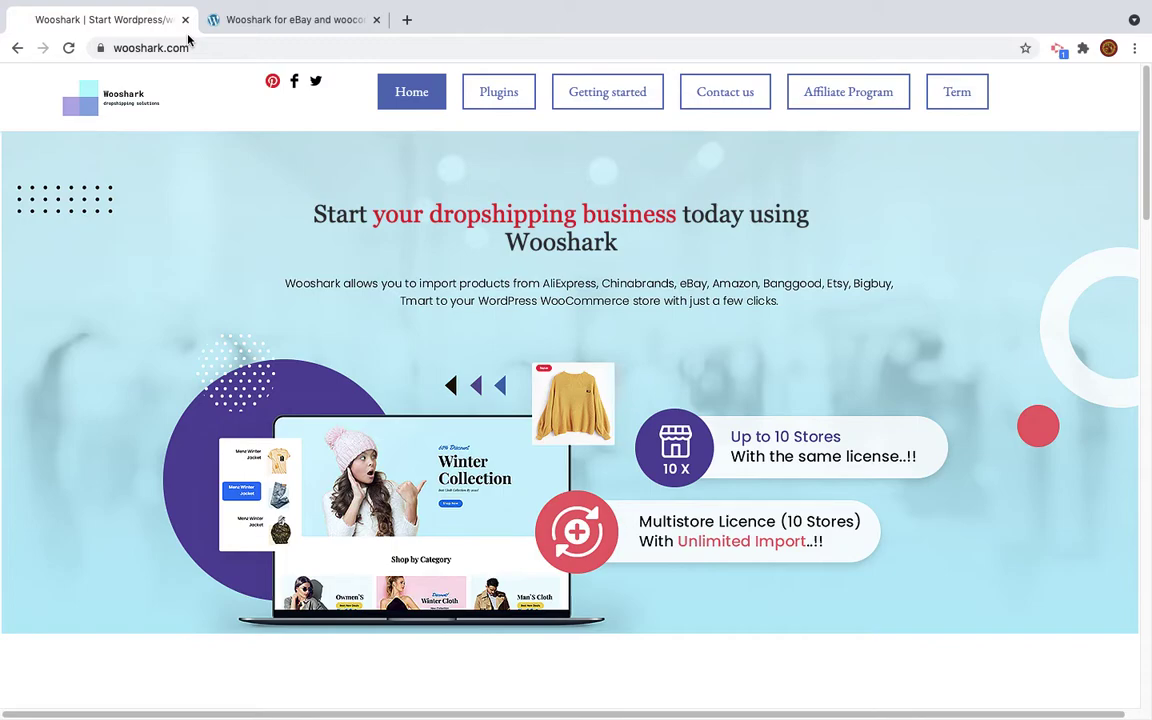
Switch to the 'Wooshark for eBay and woocommerce' tab in WordPress admin.
{"action": "left_click", "coordinate": [288, 20]}
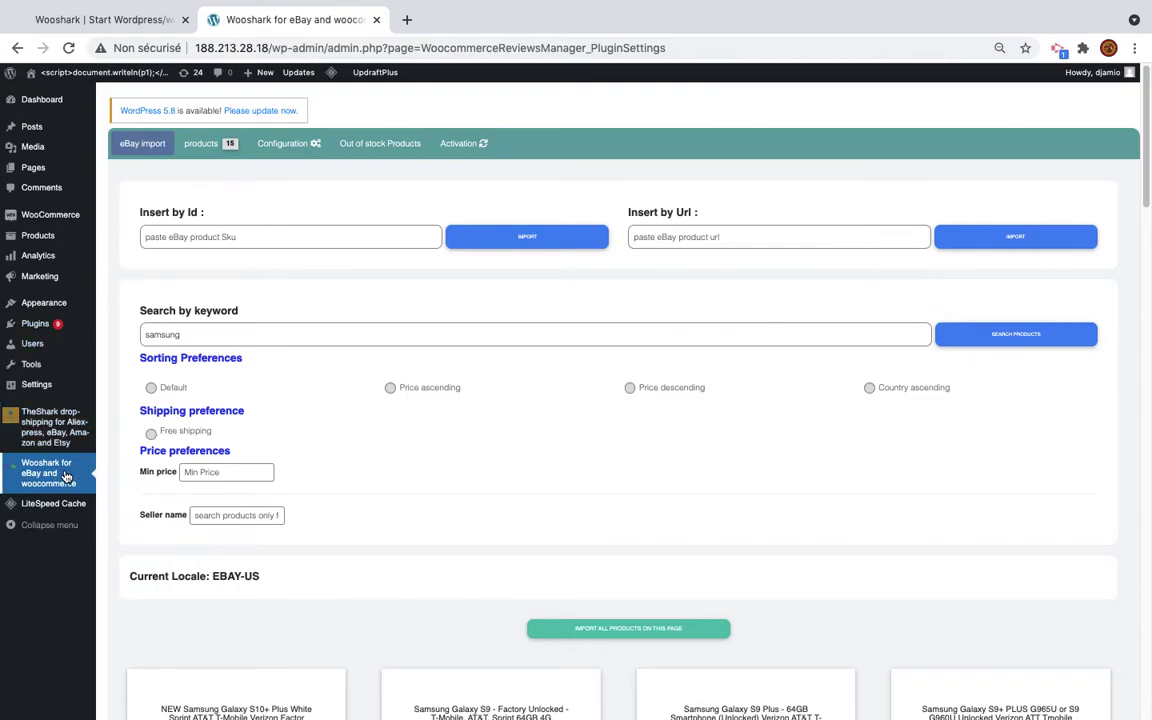
{"action": "scroll", "coordinate": [198, 270], "scroll_direction": "down", "scroll_amount": 5}
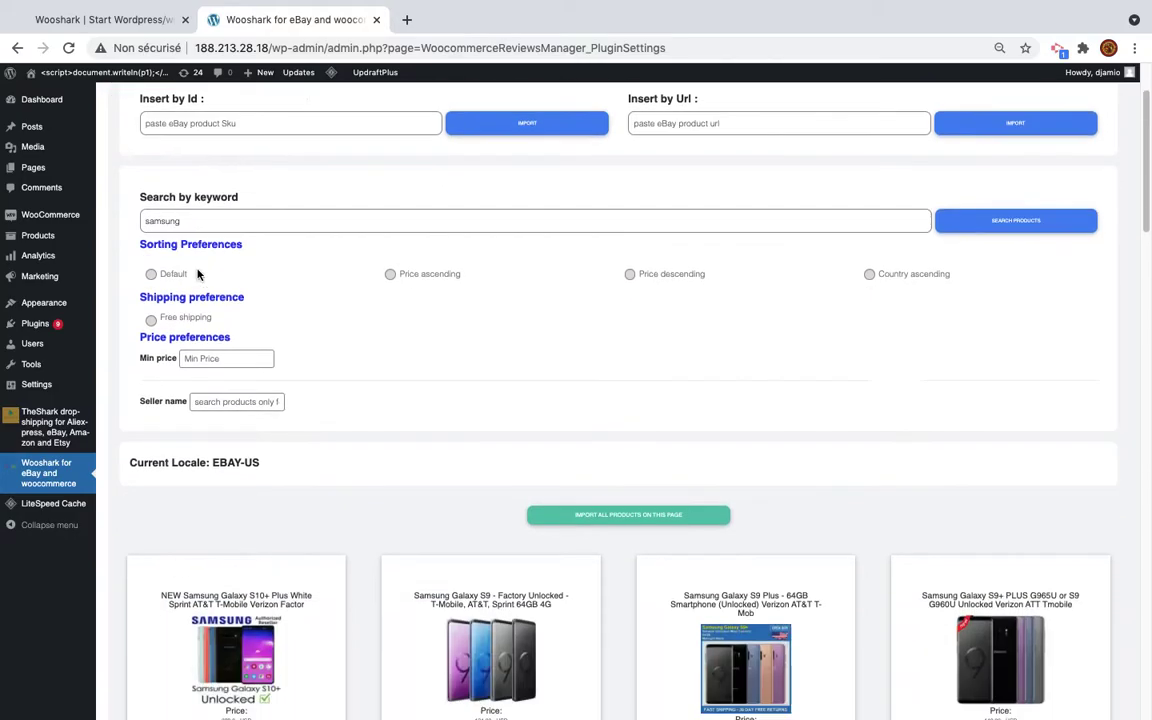
{"action": "scroll", "coordinate": [198, 270], "scroll_direction": "down", "scroll_amount": 5}
{"action": "scroll", "coordinate": [190, 300], "scroll_direction": "up", "scroll_amount": 10}
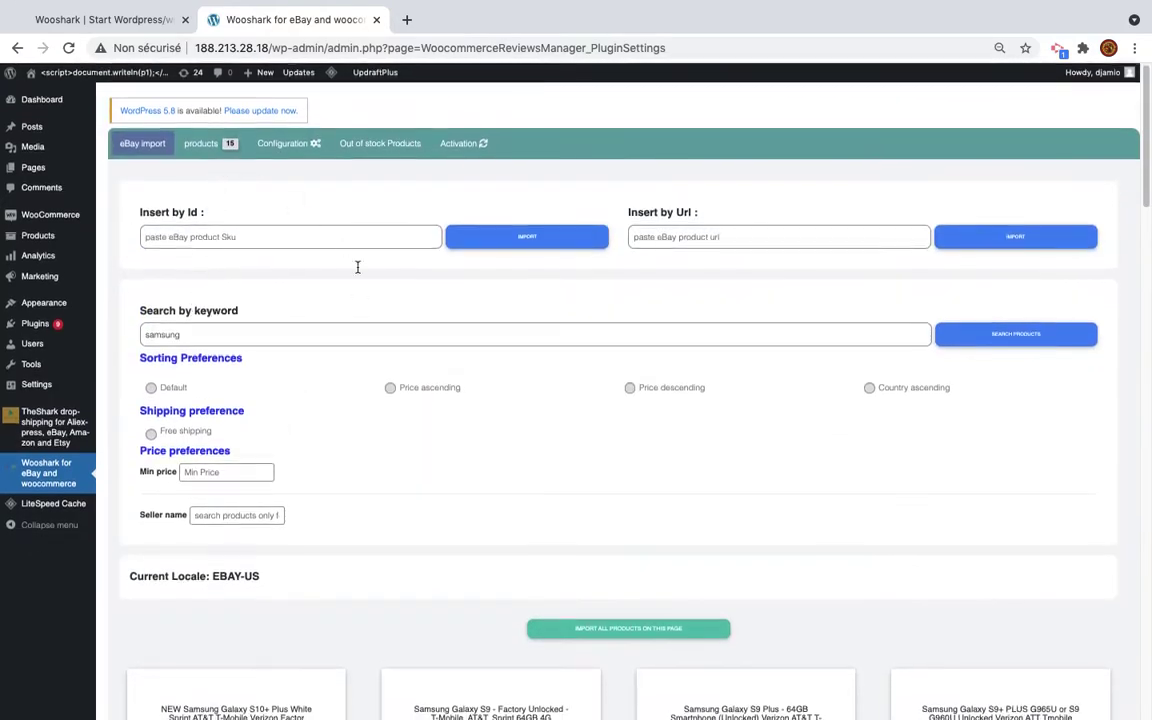
{"action": "scroll", "coordinate": [343, 305], "scroll_direction": "down", "scroll_amount": 1}
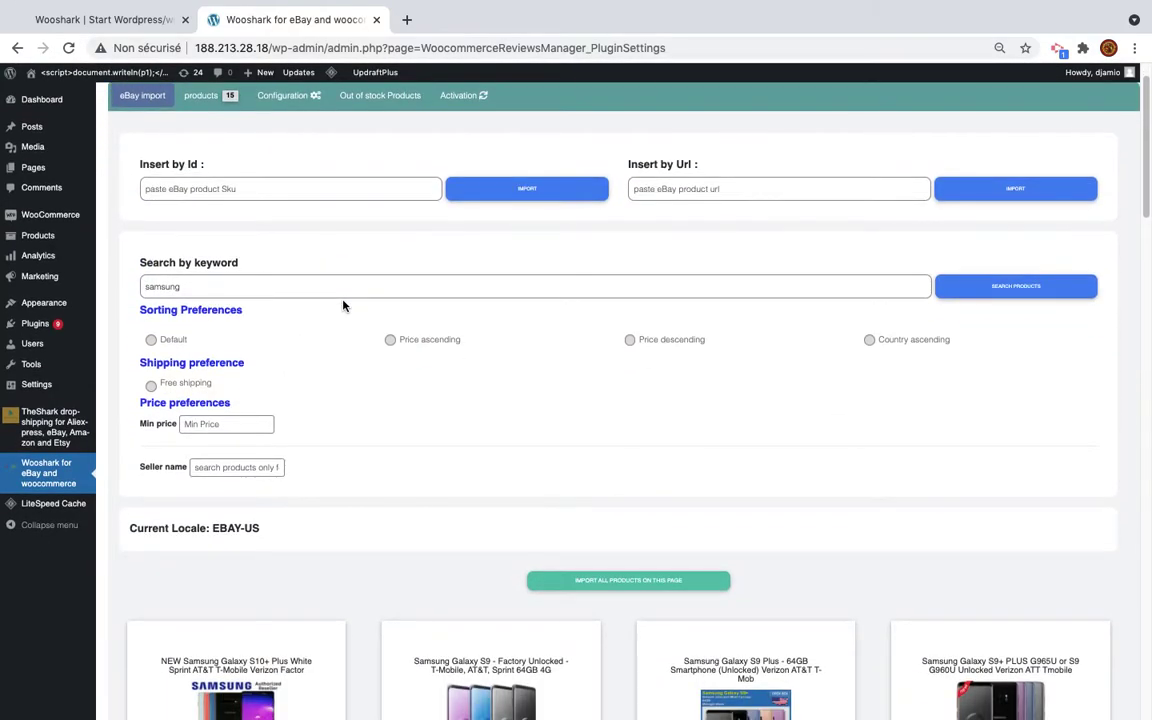
{"action": "scroll", "coordinate": [343, 305], "scroll_direction": "down", "scroll_amount": 4}
{"action": "scroll", "coordinate": [343, 305], "scroll_direction": "up", "scroll_amount": 4}
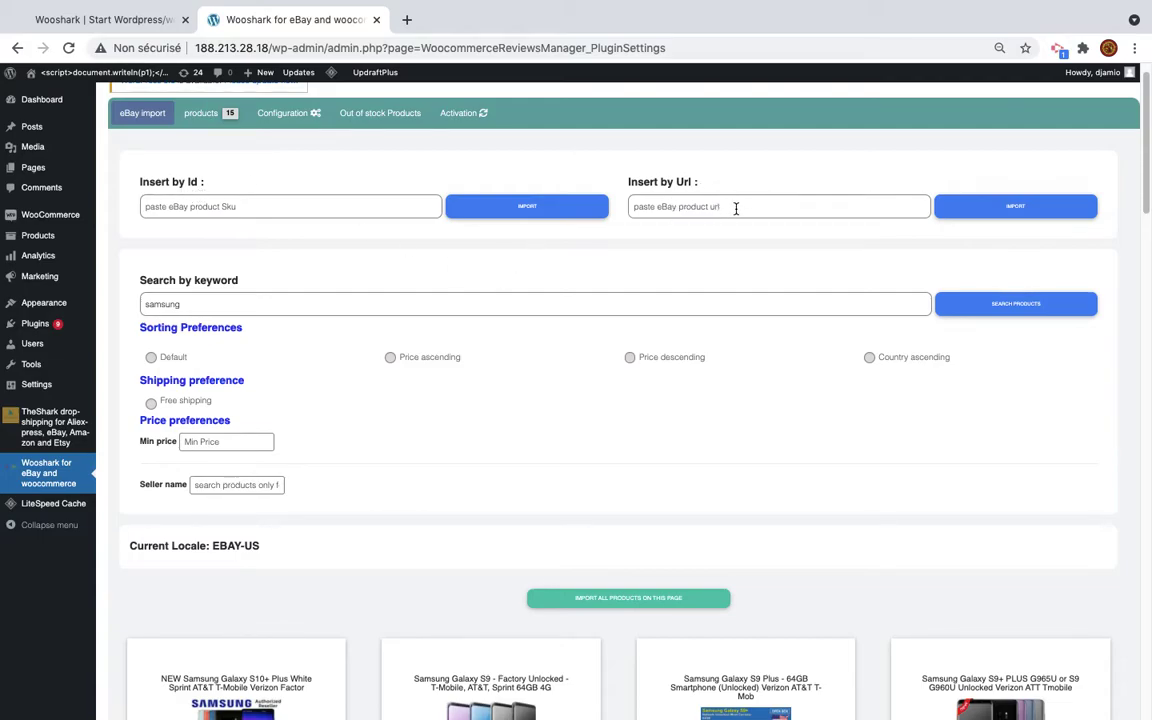
Search eBay products for 'Apple' instead of 'samsung'.
{"action": "double_click", "coordinate": [306, 304]}
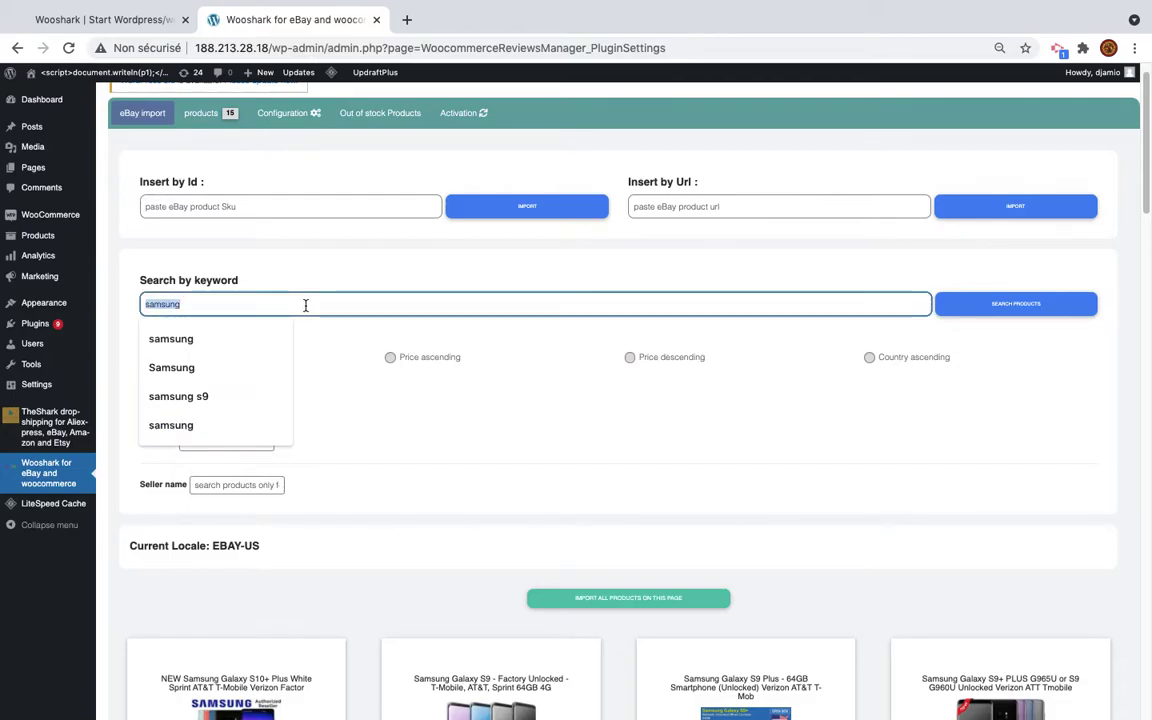
{"action": "type", "text": "Apple"}
{"action": "left_click", "coordinate": [1016, 306]}
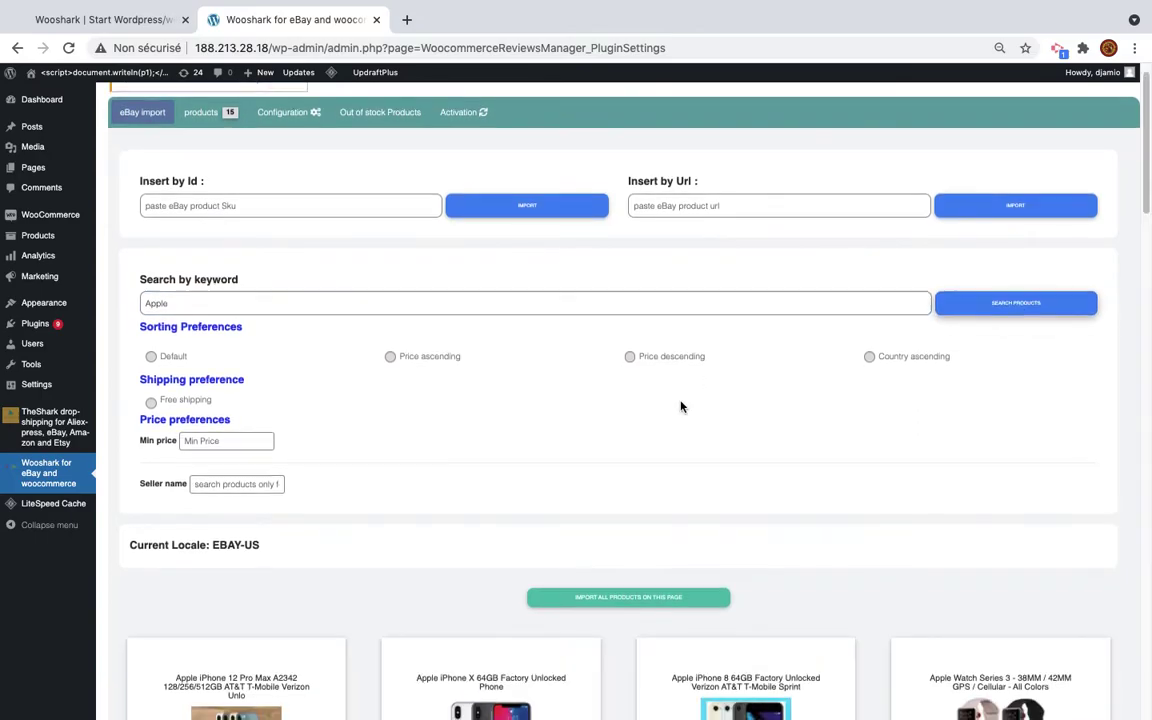
Copy the iPhone 8 listing's seller name into the Seller name filter.
{"action": "scroll", "coordinate": [681, 406], "scroll_direction": "down", "scroll_amount": 5}
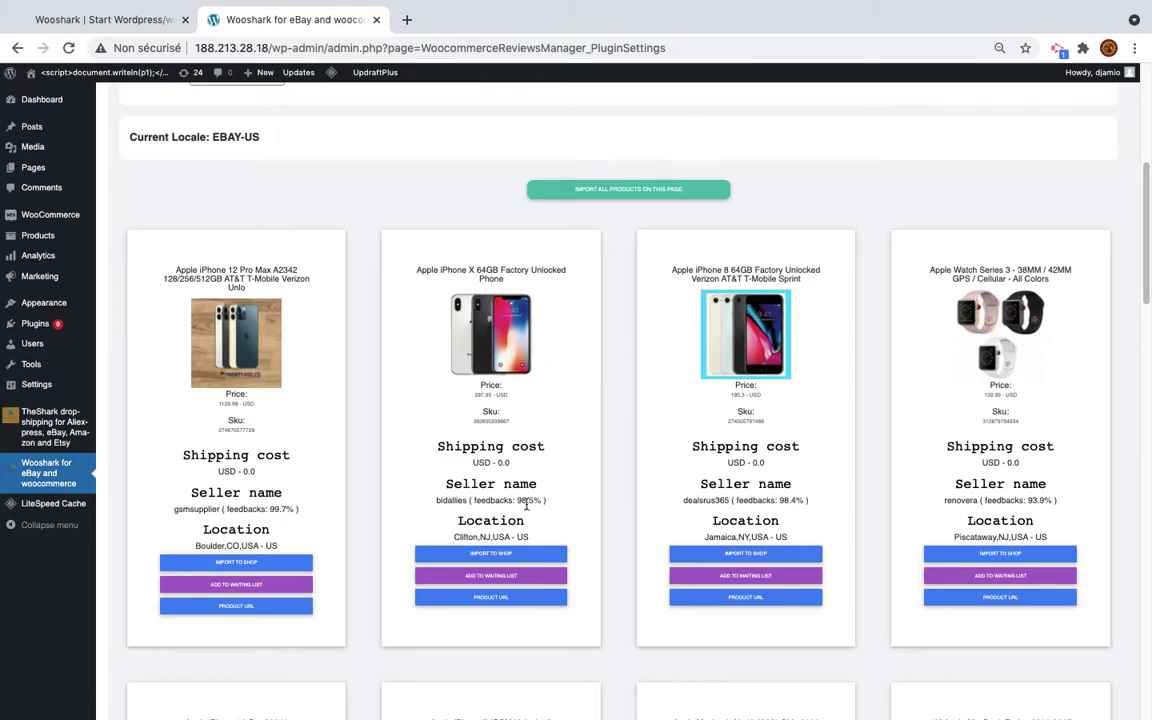
{"action": "double_click", "coordinate": [695, 499]}
{"action": "key", "text": "ctrl+c"}
{"action": "scroll", "coordinate": [660, 460], "scroll_direction": "up", "scroll_amount": 5}
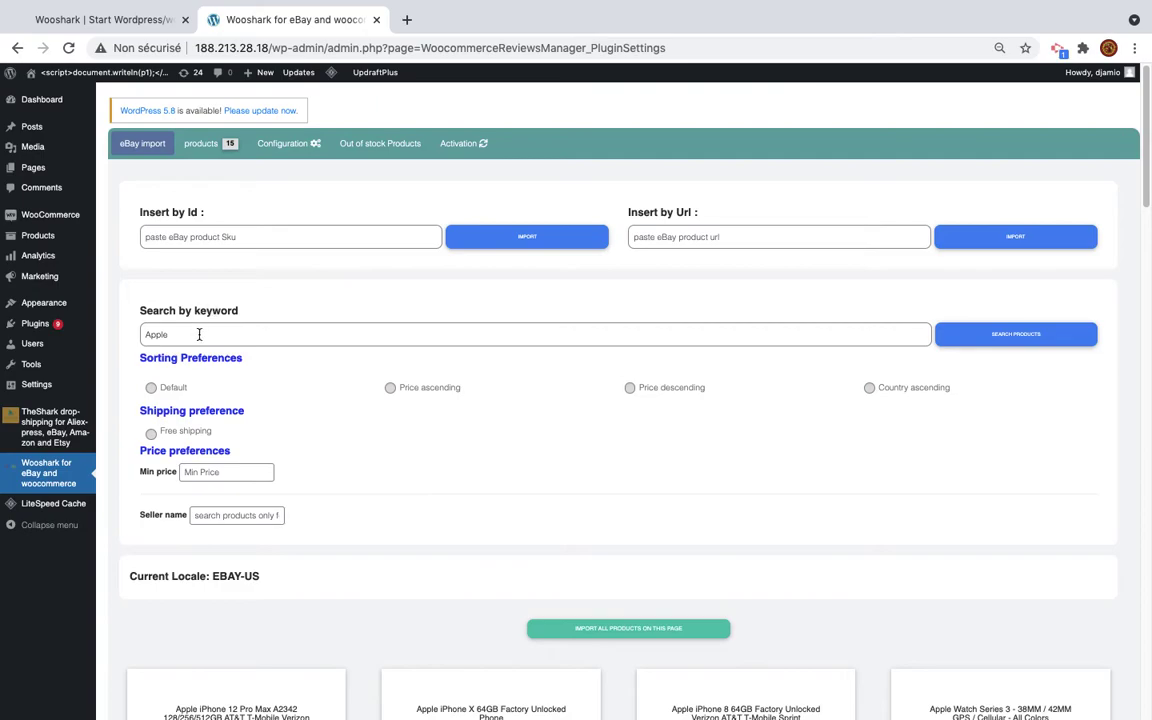
{"action": "left_click", "coordinate": [248, 514]}
{"action": "key", "text": "ctrl+v"}
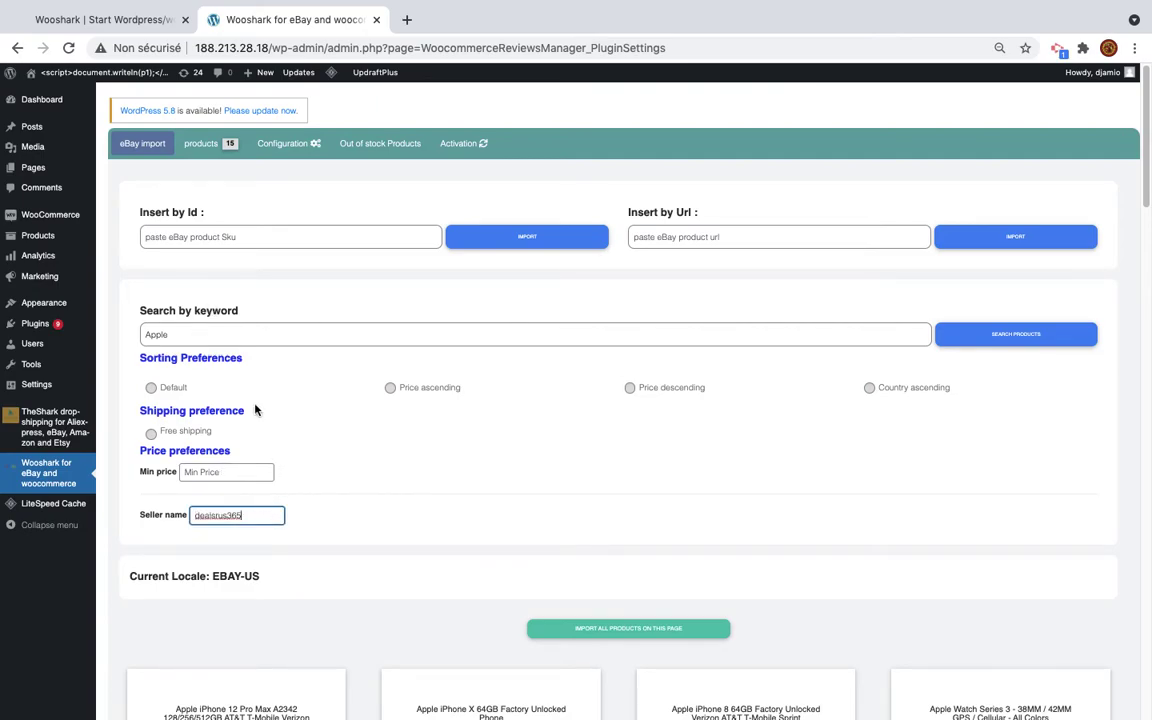
{"action": "left_click", "coordinate": [185, 336]}
{"action": "left_click_drag", "start_coordinate": [185, 336], "coordinate": [133, 335]}
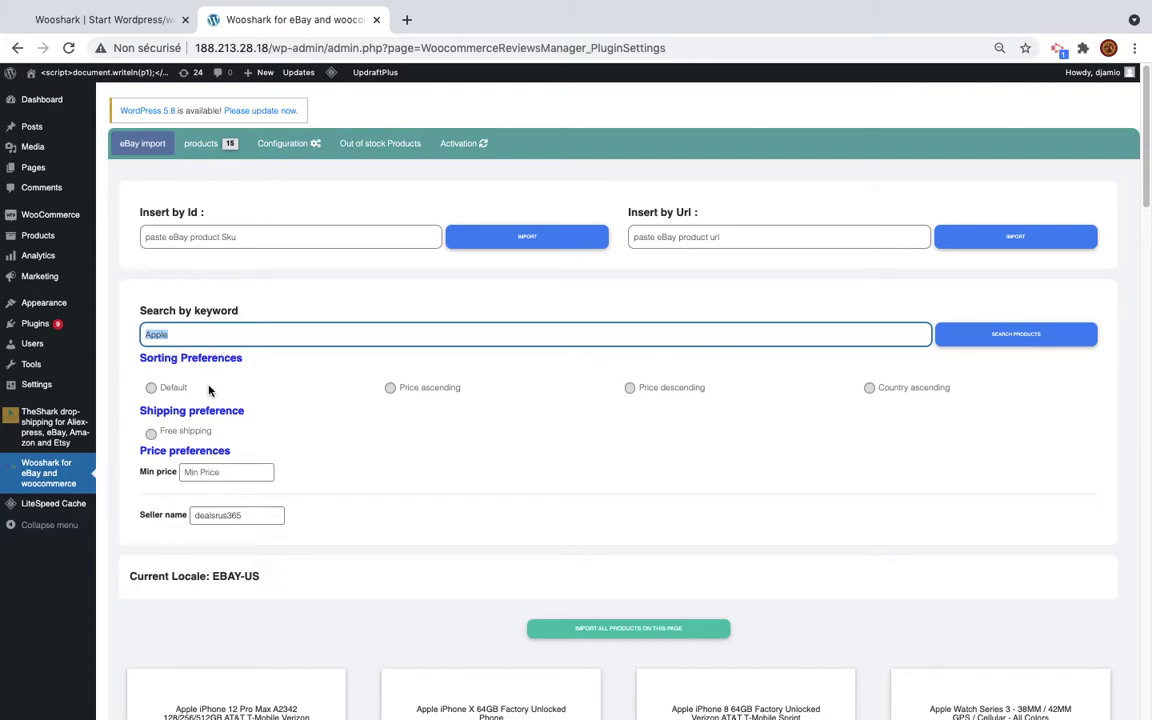
Rerun the Apple search limited to that seller and highlight the seller's name across the result cards.
{"action": "left_click", "coordinate": [1003, 340]}
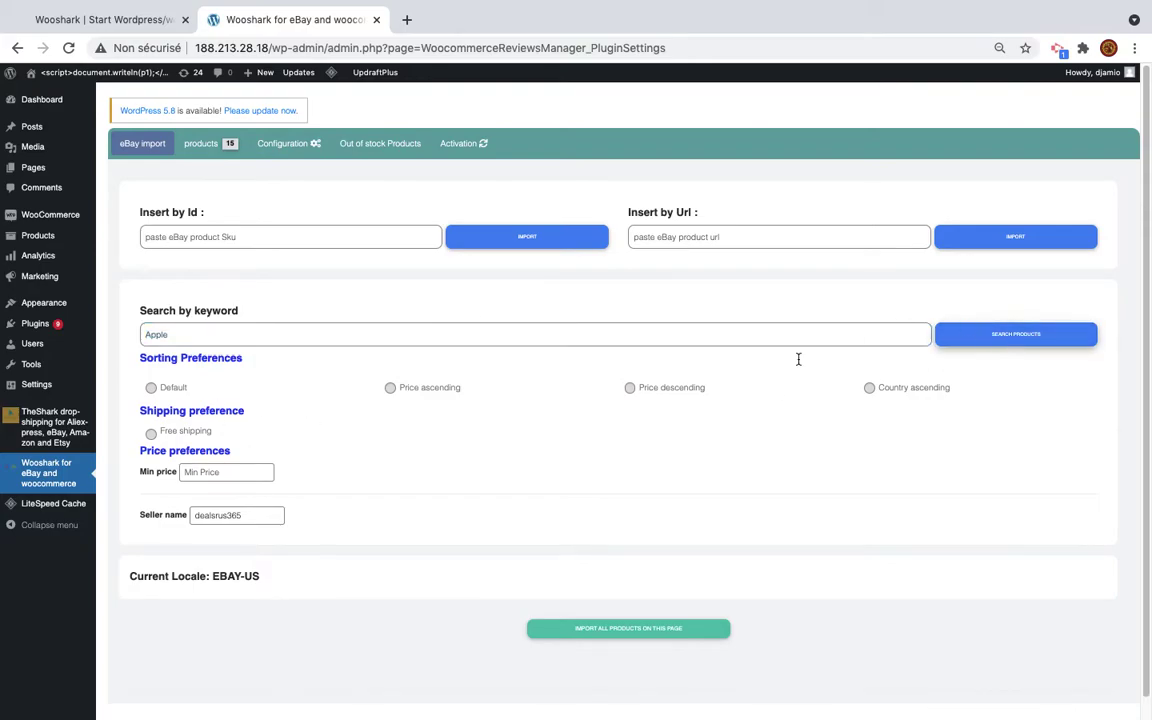
{"action": "scroll", "coordinate": [732, 420], "scroll_direction": "down", "scroll_amount": 5}
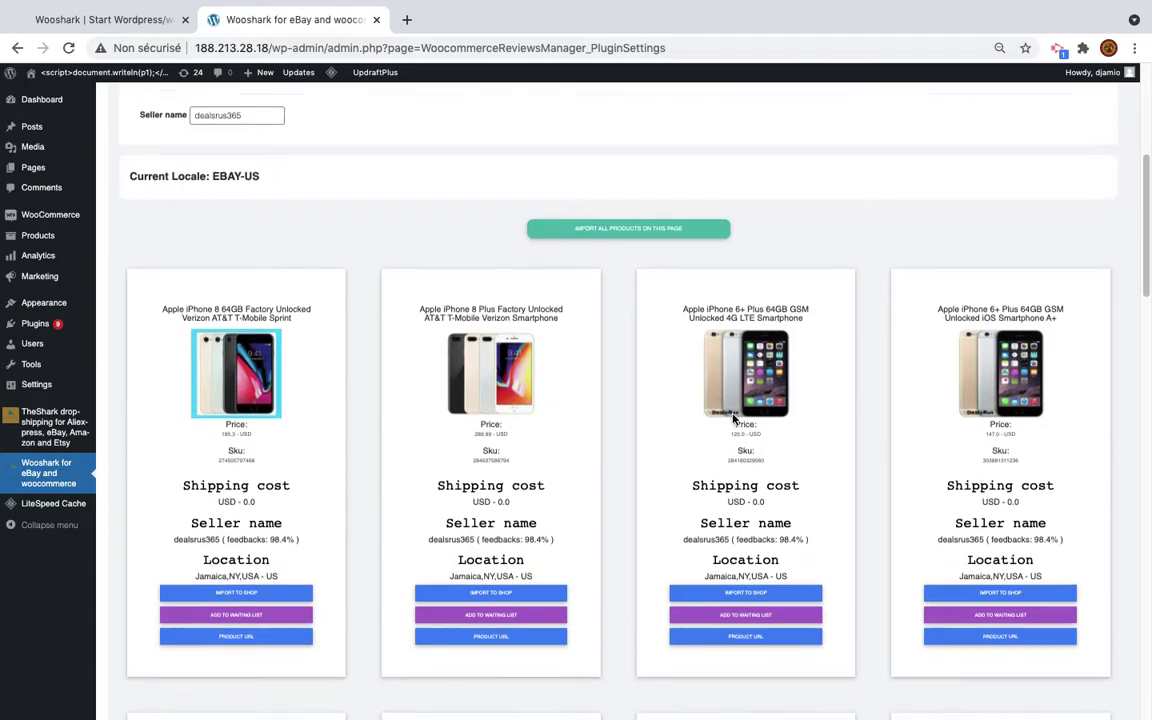
{"action": "key", "text": "ctrl+f"}
{"action": "key", "text": "ctrl+v"}
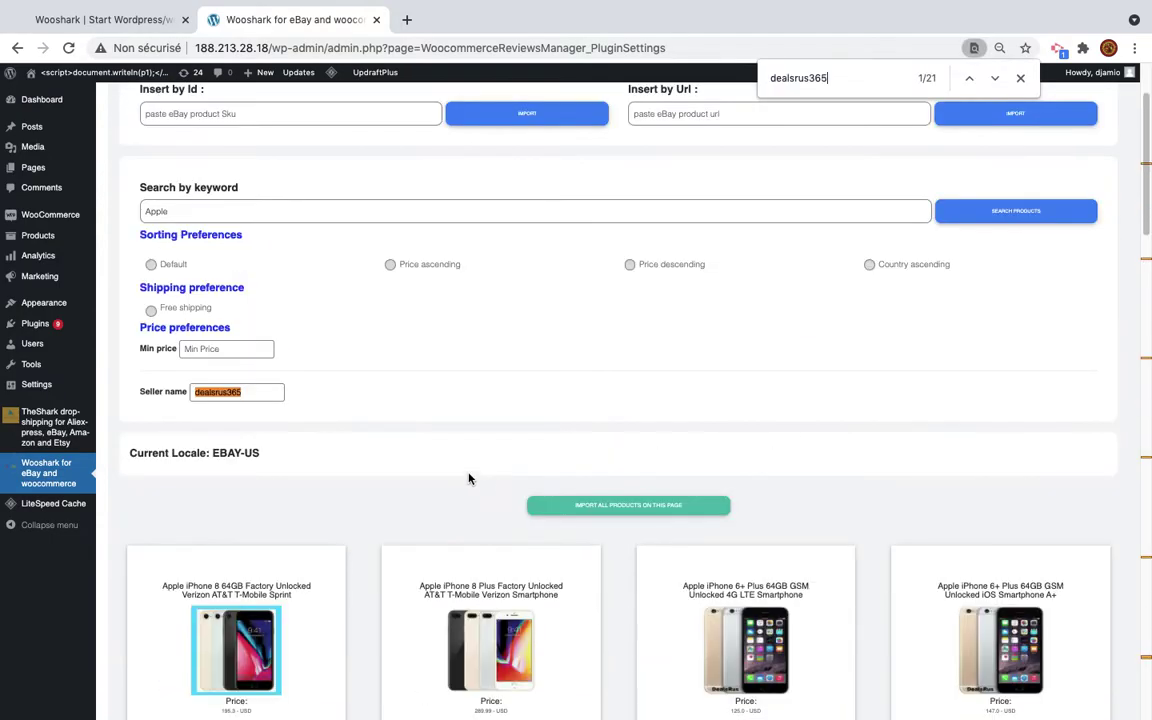
{"action": "scroll", "coordinate": [468, 478], "scroll_direction": "down", "scroll_amount": 5}
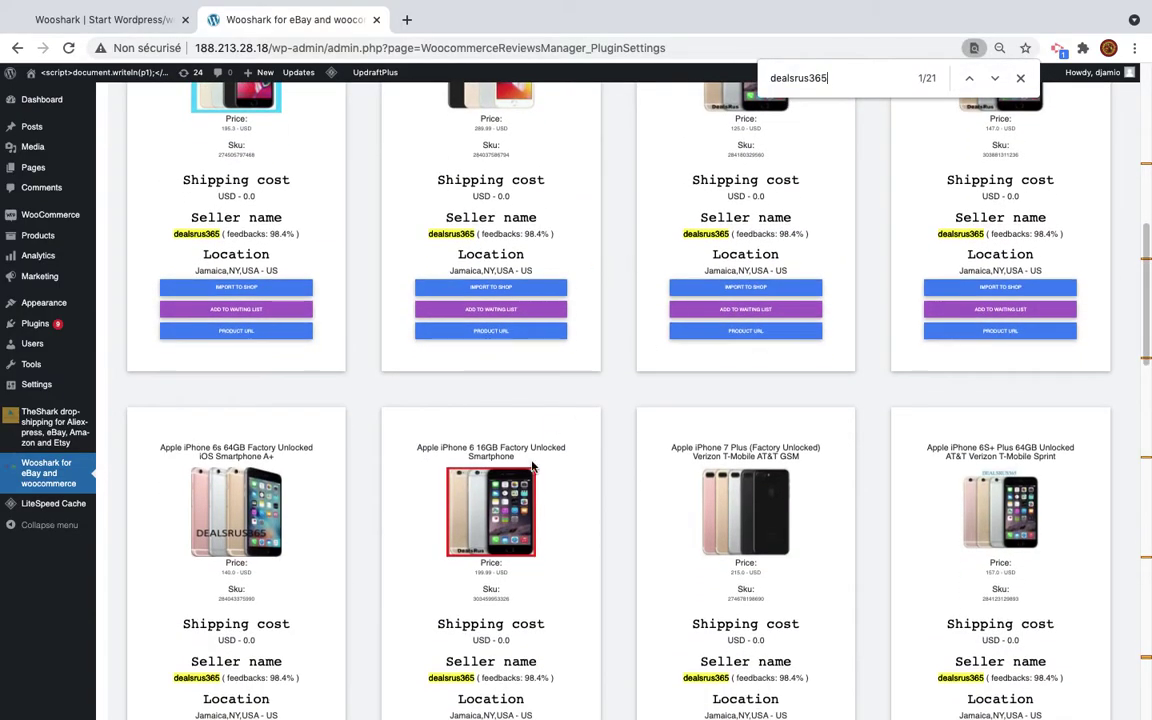
{"action": "scroll", "coordinate": [421, 479], "scroll_direction": "up", "scroll_amount": 6}
{"action": "scroll", "coordinate": [421, 479], "scroll_direction": "down", "scroll_amount": 10}
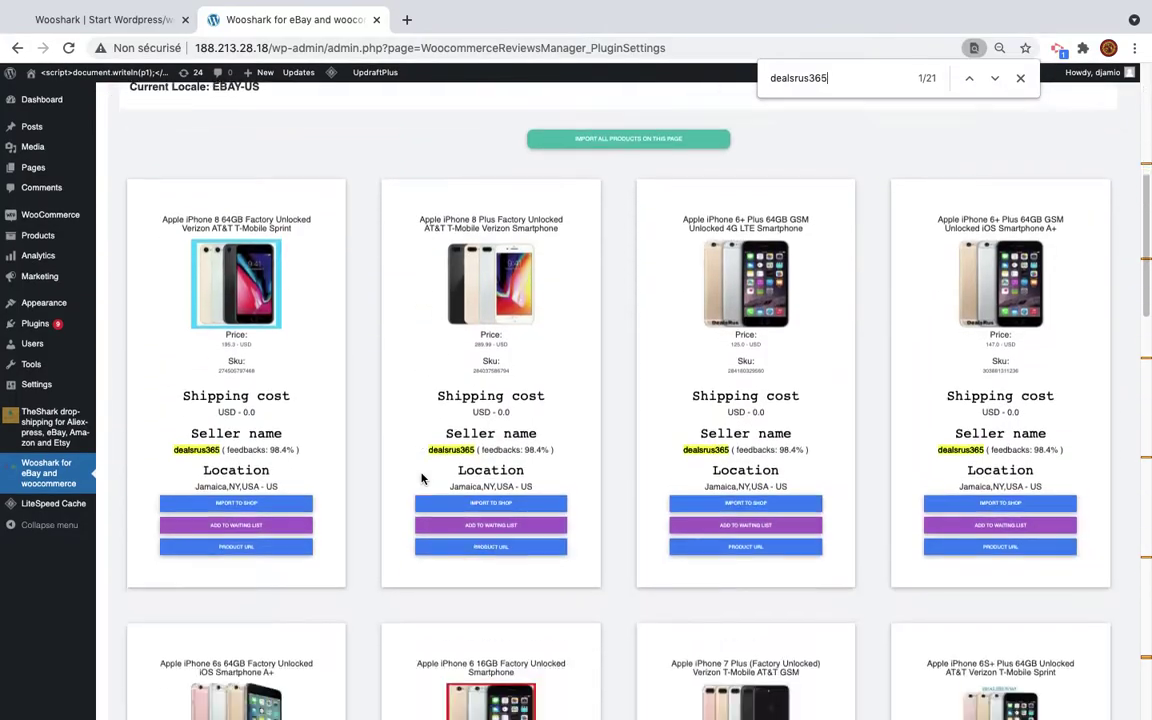
{"action": "scroll", "coordinate": [421, 479], "scroll_direction": "down", "scroll_amount": 5}
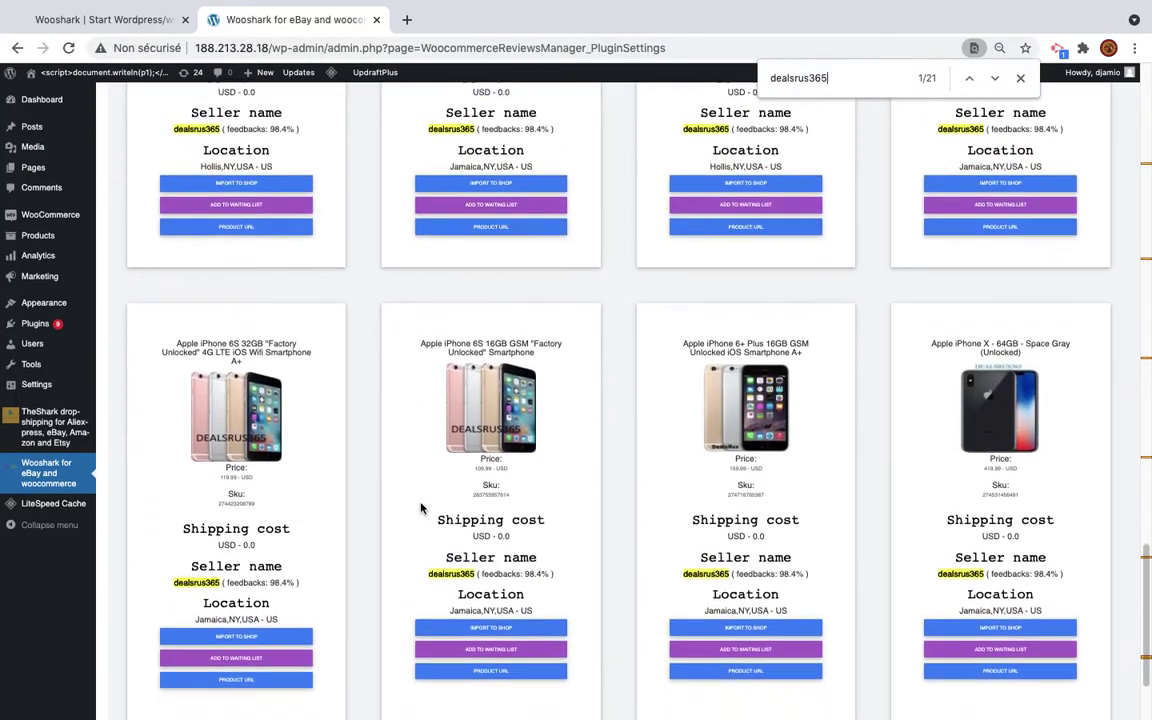
{"action": "scroll", "coordinate": [421, 509], "scroll_direction": "up", "scroll_amount": 10}
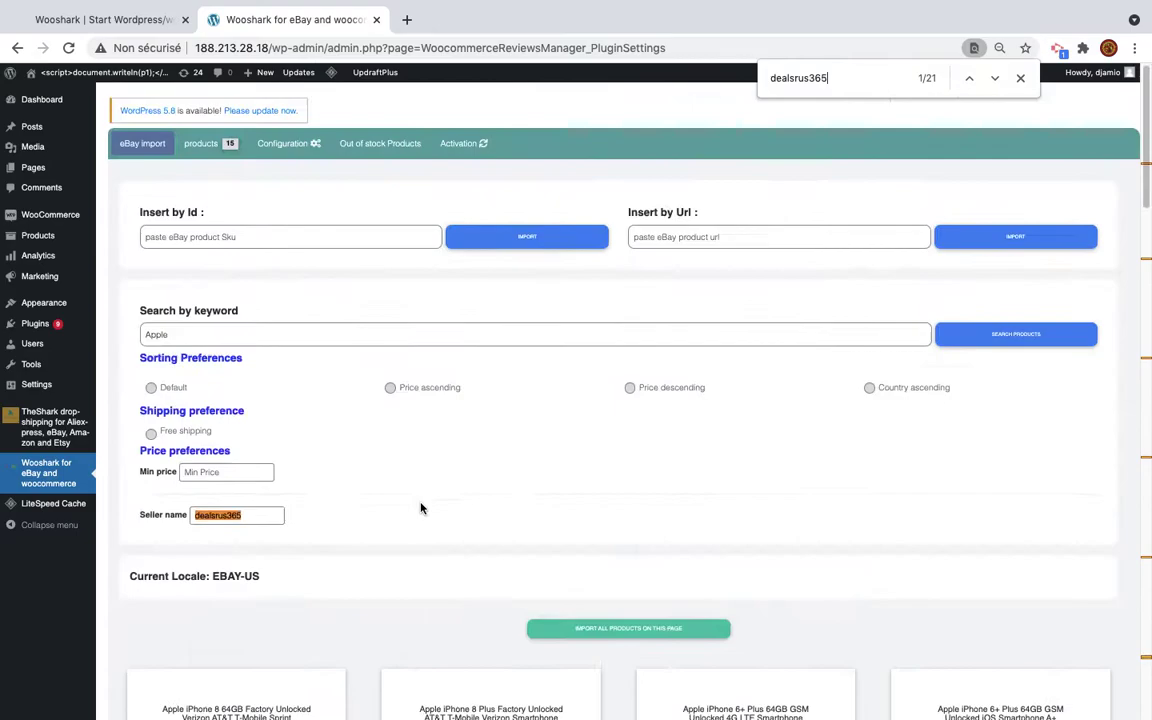
{"action": "scroll", "coordinate": [421, 509], "scroll_direction": "down", "scroll_amount": 8}
{"action": "scroll", "coordinate": [421, 509], "scroll_direction": "up", "scroll_amount": 3}
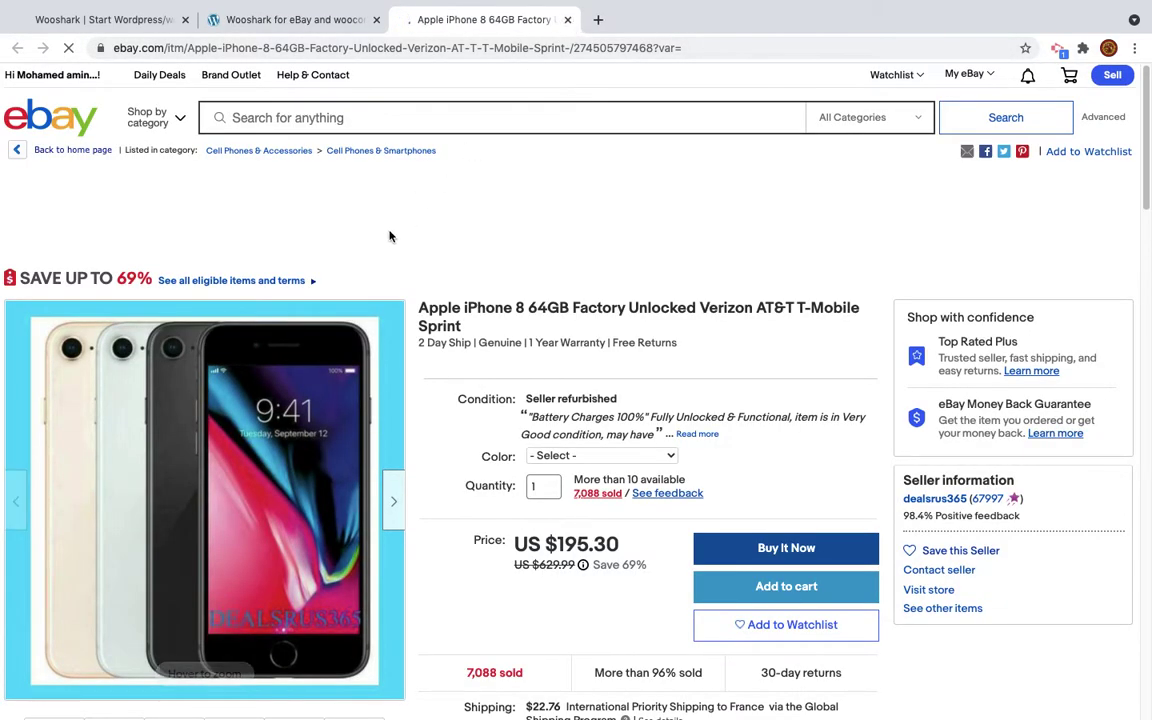
Review the Apple iPhone 8 64GB listing in the eBay tab.
{"action": "left_click", "coordinate": [567, 19]}
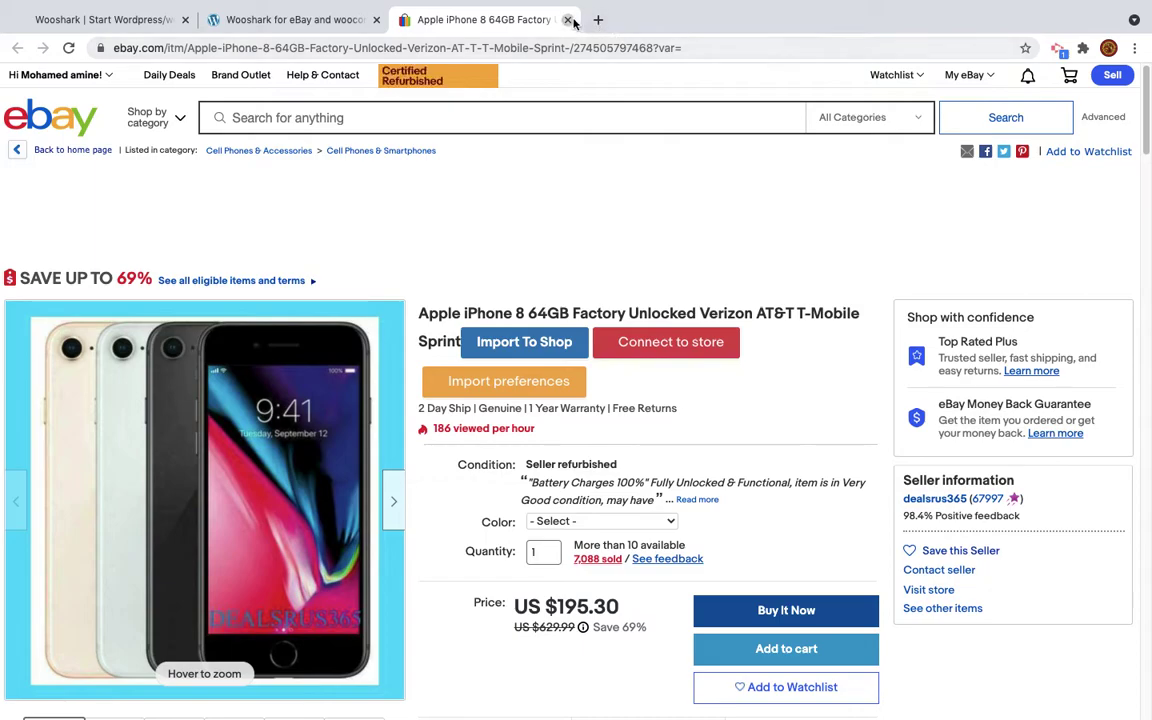
Close the eBay listing and start importing the iPhone 8 64GB product.
{"action": "key", "text": "super+w"}
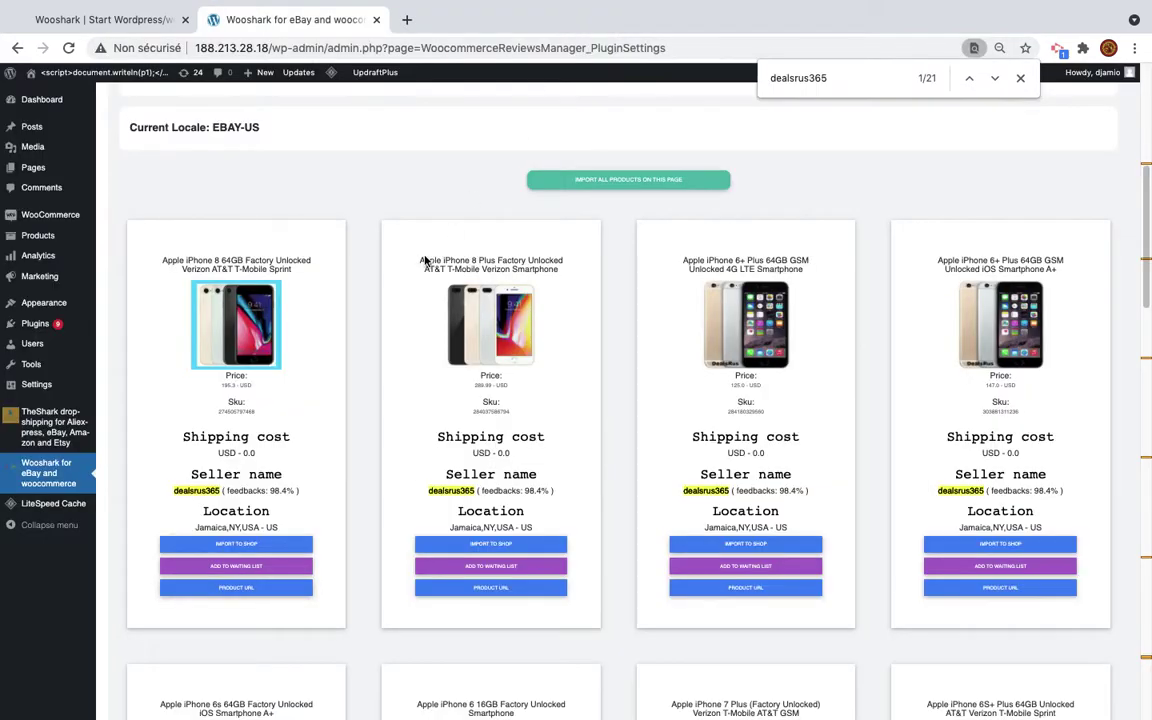
{"action": "scroll", "coordinate": [423, 259], "scroll_direction": "up", "scroll_amount": 2}
{"action": "scroll", "coordinate": [424, 260], "scroll_direction": "down", "scroll_amount": 2}
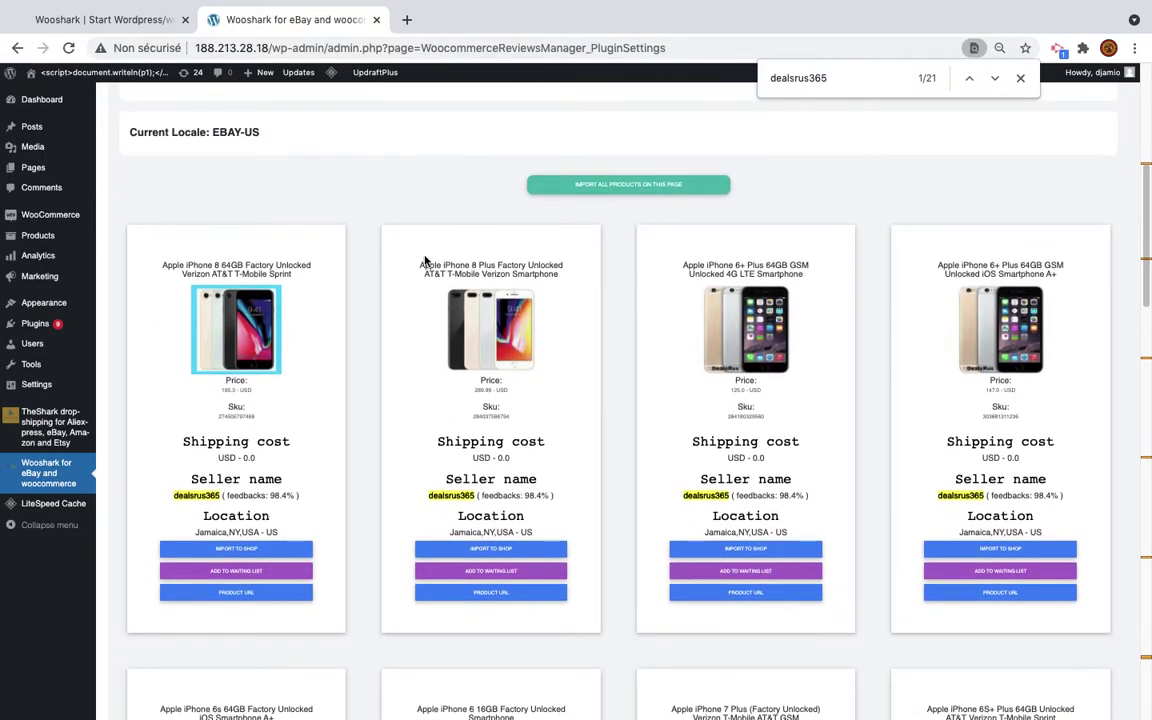
{"action": "left_click", "coordinate": [241, 551]}
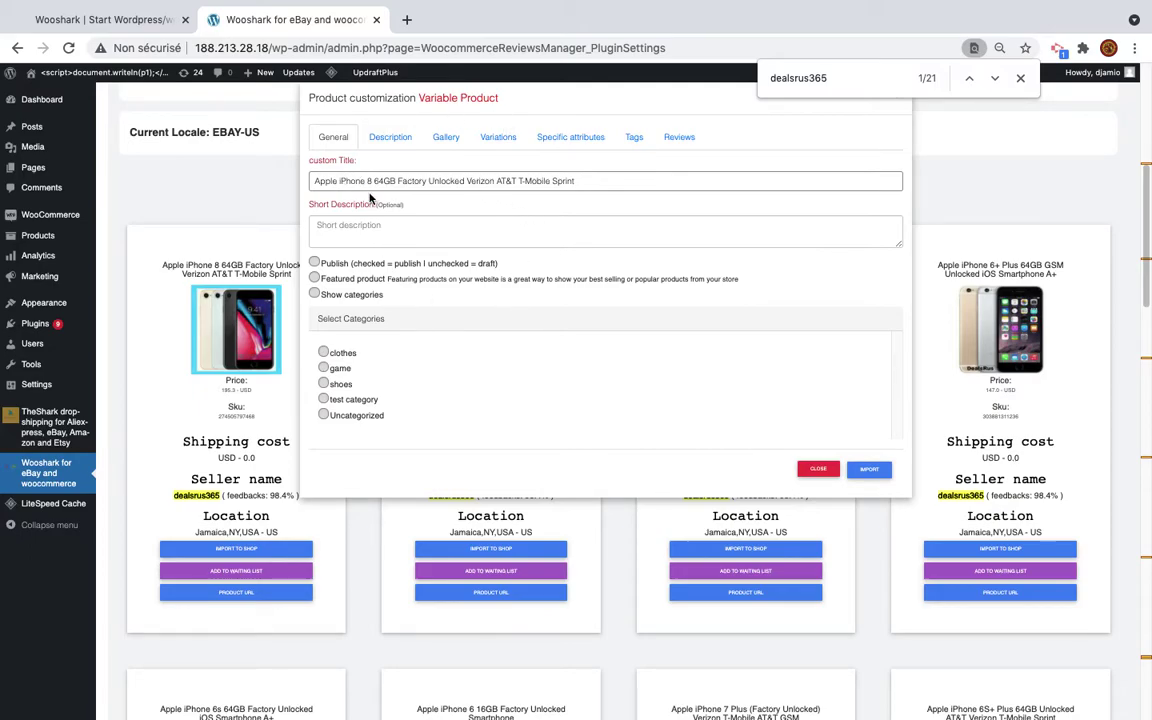
Shorten the title to 'Apple iPhone 8 64GB' and begin a short description.
{"action": "left_click_drag", "start_coordinate": [398, 181], "coordinate": [740, 187]}
{"action": "key", "text": "BackSpace"}
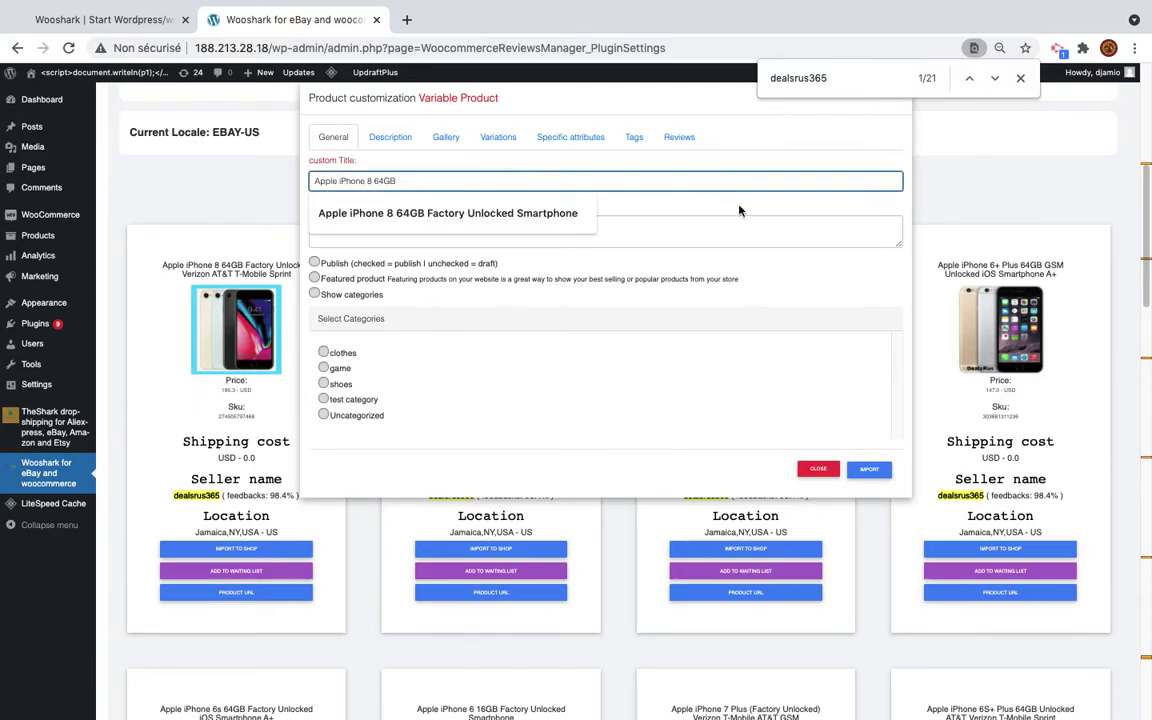
{"action": "left_click", "coordinate": [681, 221]}
{"action": "type", "text": "this is short description"}
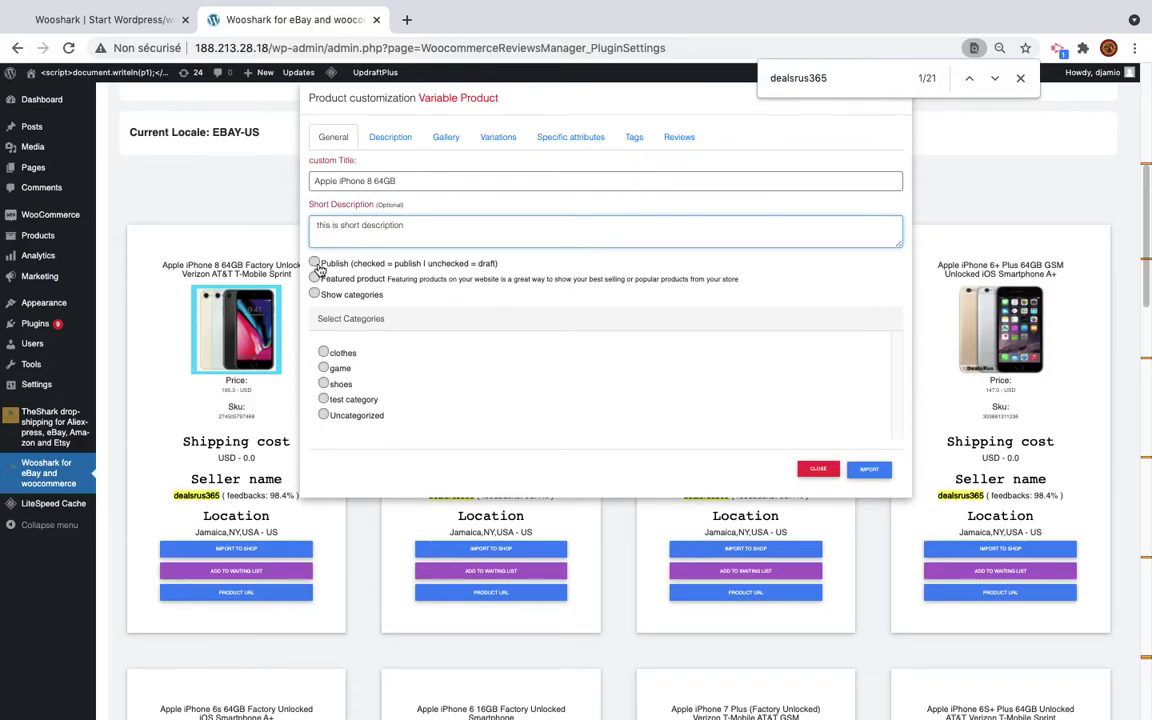
Enable Publish and Featured product, and assign the game and shoes categories.
{"action": "left_click", "coordinate": [314, 262]}
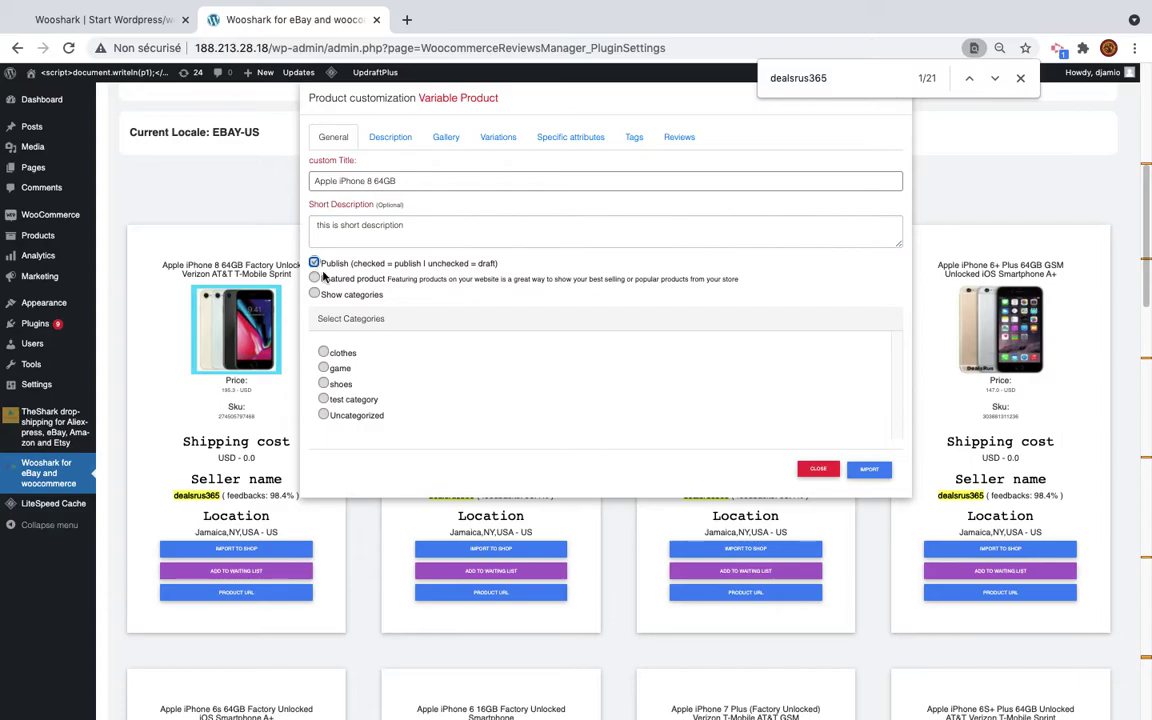
{"action": "left_click", "coordinate": [314, 278]}
{"action": "left_click", "coordinate": [324, 369]}
{"action": "left_click", "coordinate": [323, 384]}
Delete the iPhone 8 intro paragraph and BODY/Weight lines from the description.
{"action": "left_click", "coordinate": [390, 137]}
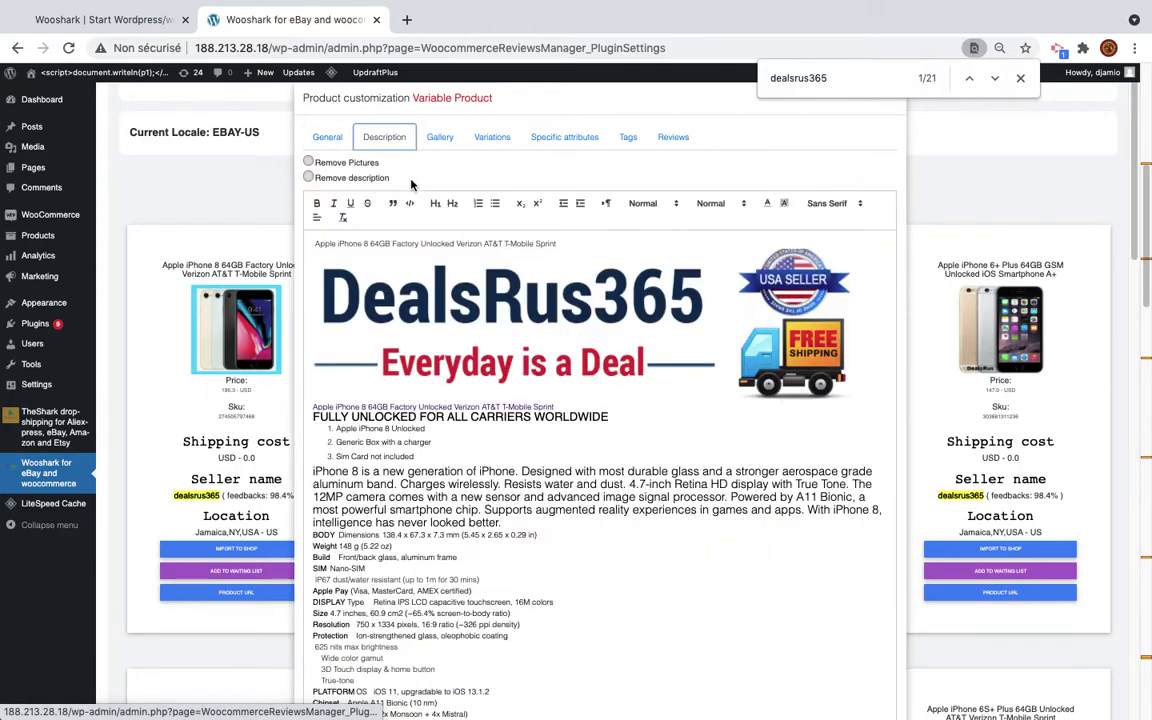
{"action": "scroll", "coordinate": [410, 185], "scroll_direction": "down", "scroll_amount": 5}
{"action": "left_click_drag", "start_coordinate": [395, 395], "coordinate": [499, 699]}
{"action": "key", "text": "BackSpace"}
{"action": "key", "text": "BackSpace"}
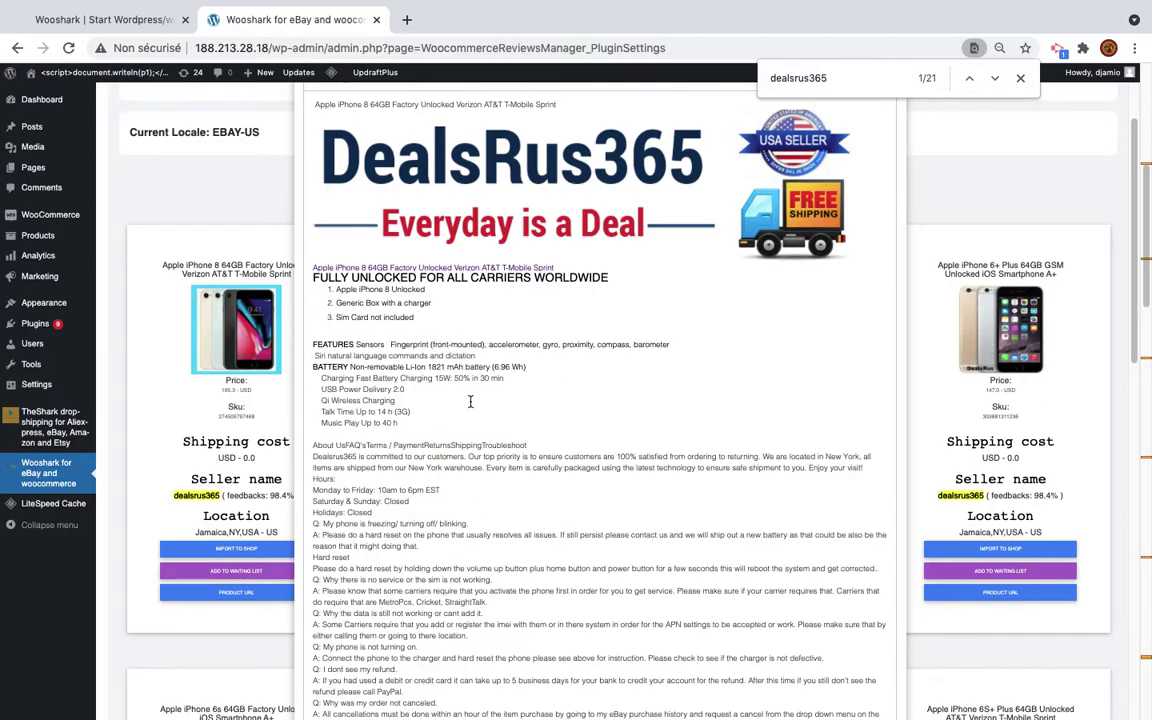
Italicize the FEATURES through Qi Wireless Charging lines.
{"action": "left_click_drag", "start_coordinate": [470, 401], "coordinate": [313, 344]}
{"action": "scroll", "coordinate": [314, 340], "scroll_direction": "up", "scroll_amount": 3}
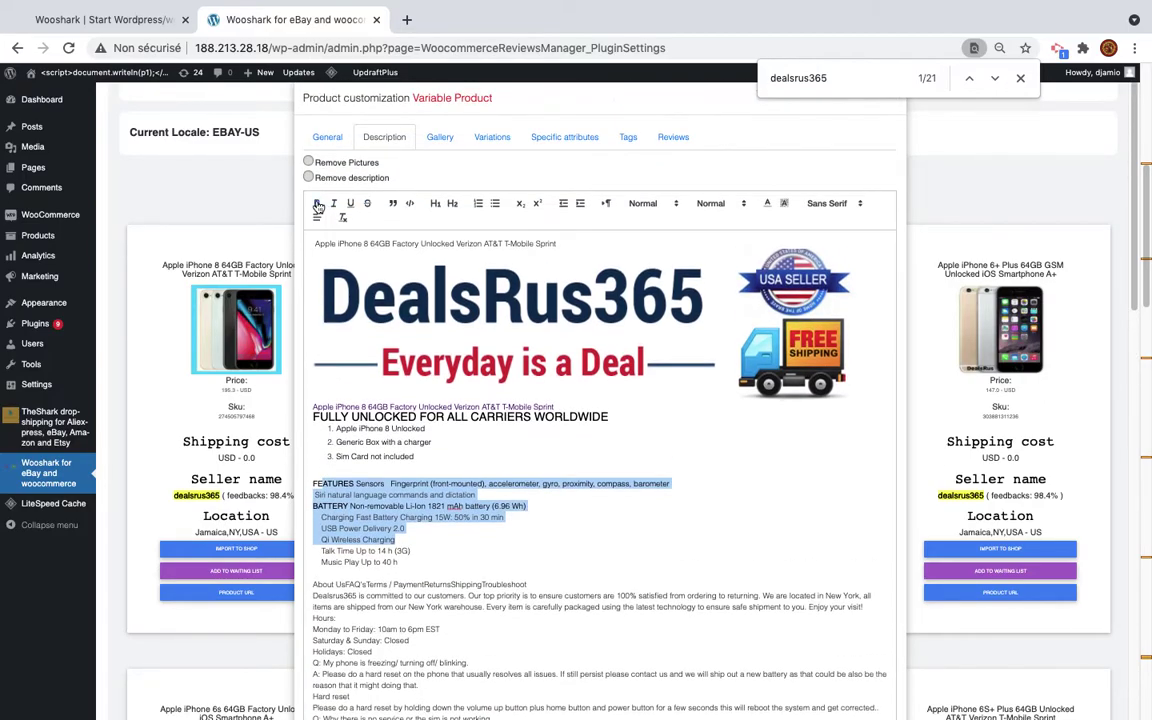
{"action": "left_click", "coordinate": [333, 204]}
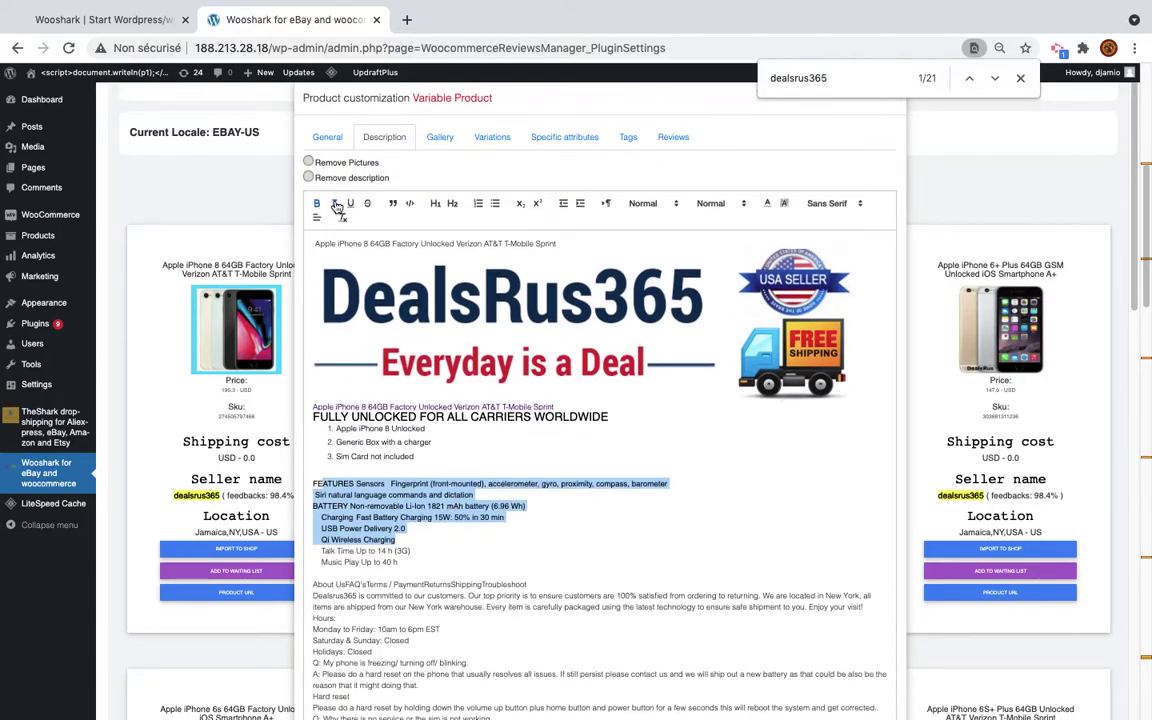
Browse the gallery images, then bring up the Black, Gold/White, SILVER and Red variations.
{"action": "left_click", "coordinate": [441, 138]}
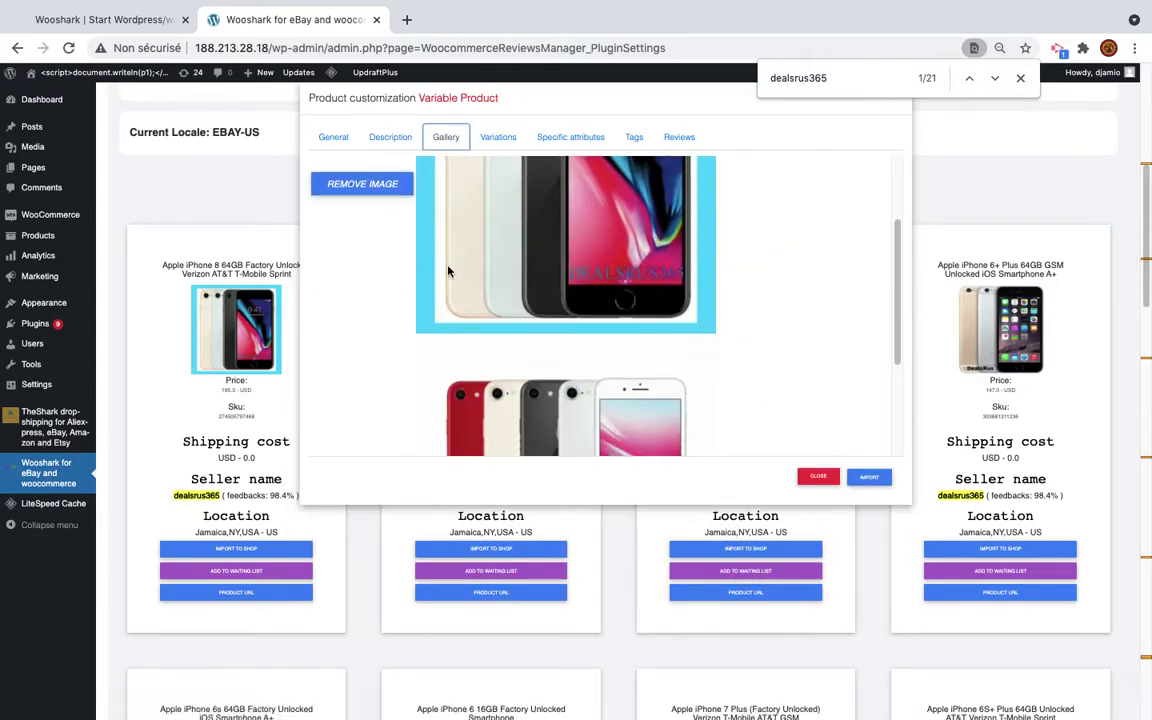
{"action": "scroll", "coordinate": [448, 271], "scroll_direction": "down", "scroll_amount": 2}
{"action": "scroll", "coordinate": [400, 280], "scroll_direction": "up", "scroll_amount": 3}
{"action": "left_click", "coordinate": [378, 303]}
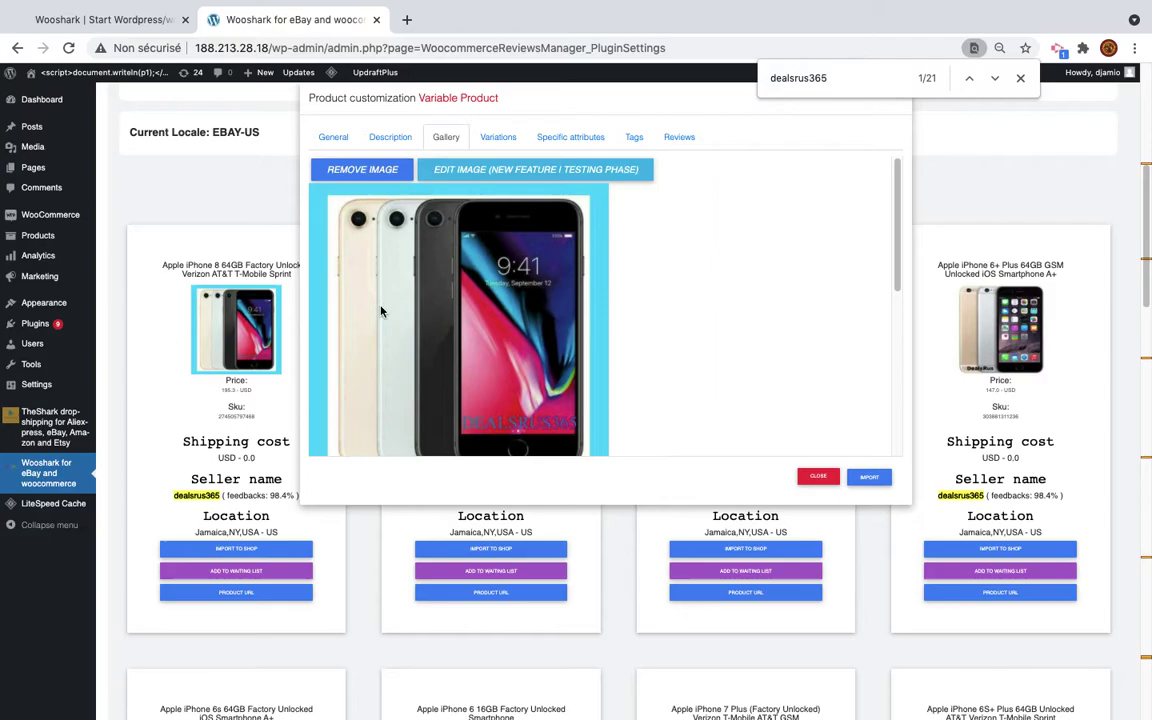
{"action": "scroll", "coordinate": [380, 311], "scroll_direction": "down", "scroll_amount": 2}
{"action": "scroll", "coordinate": [400, 308], "scroll_direction": "up", "scroll_amount": 1}
{"action": "scroll", "coordinate": [410, 308], "scroll_direction": "down", "scroll_amount": 3}
{"action": "scroll", "coordinate": [416, 307], "scroll_direction": "up", "scroll_amount": 1}
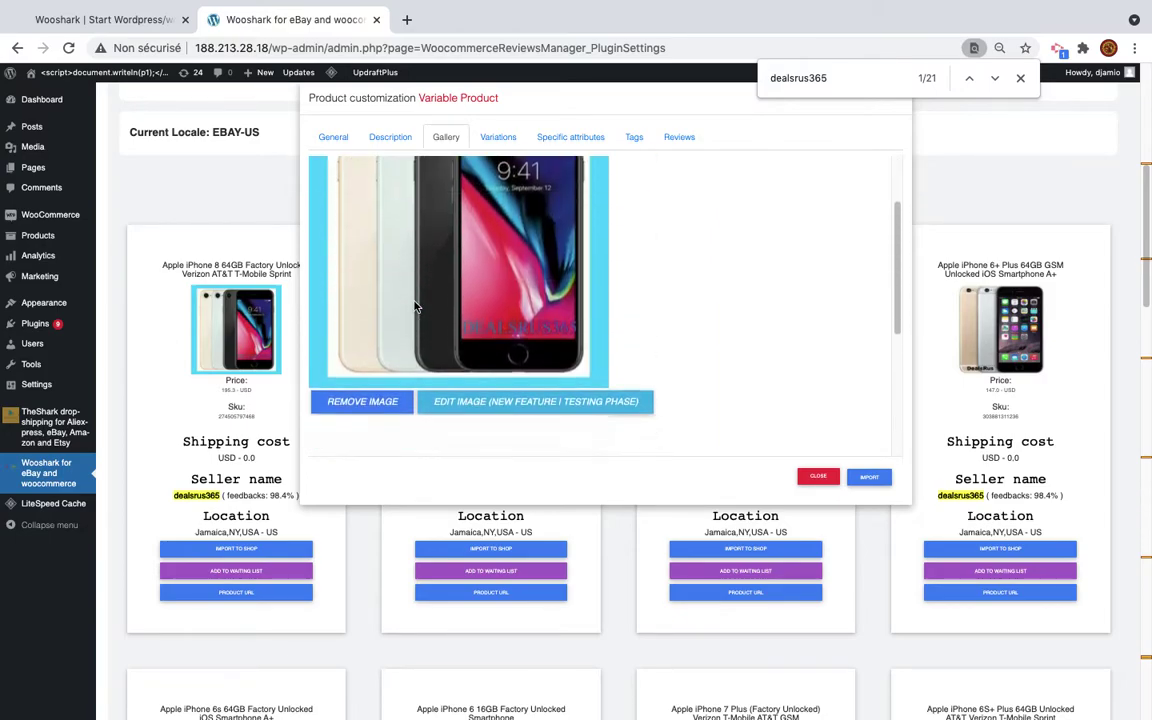
{"action": "scroll", "coordinate": [416, 307], "scroll_direction": "down", "scroll_amount": 3}
{"action": "scroll", "coordinate": [341, 238], "scroll_direction": "up", "scroll_amount": 3}
{"action": "scroll", "coordinate": [341, 238], "scroll_direction": "up", "scroll_amount": 1}
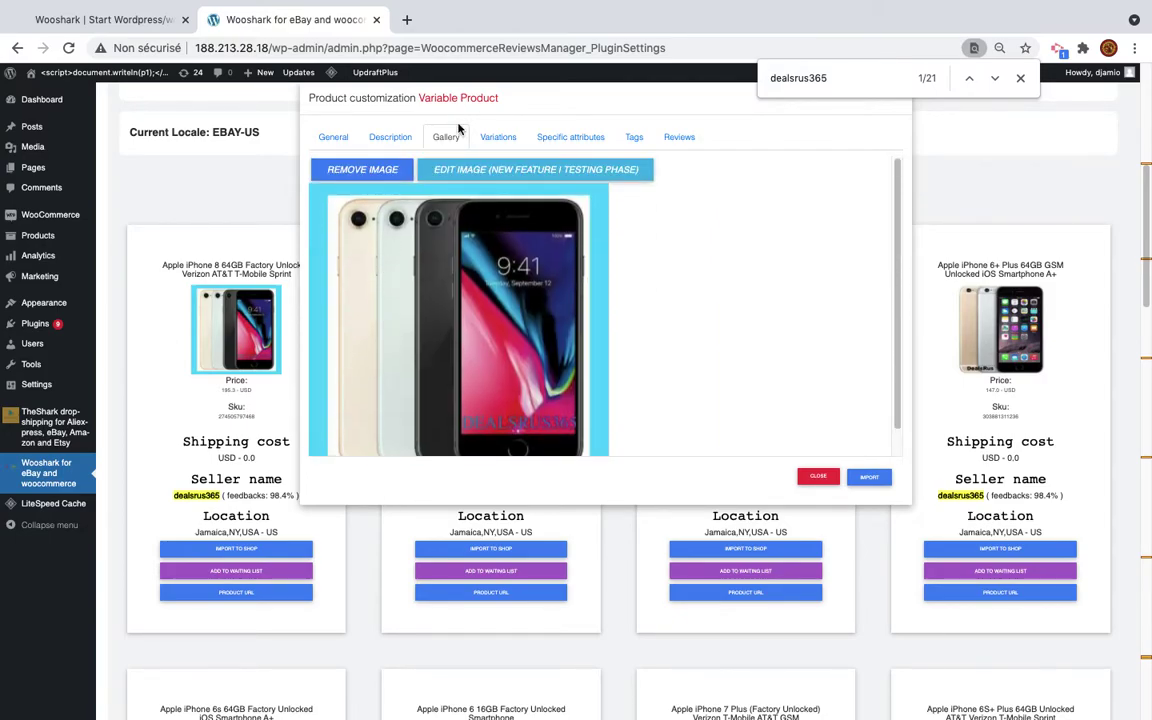
{"action": "left_click", "coordinate": [498, 137]}
Remove the Red and Silver variations and apply a shipping price of 10 to all.
{"action": "scroll", "coordinate": [560, 350], "scroll_direction": "down", "scroll_amount": 1}
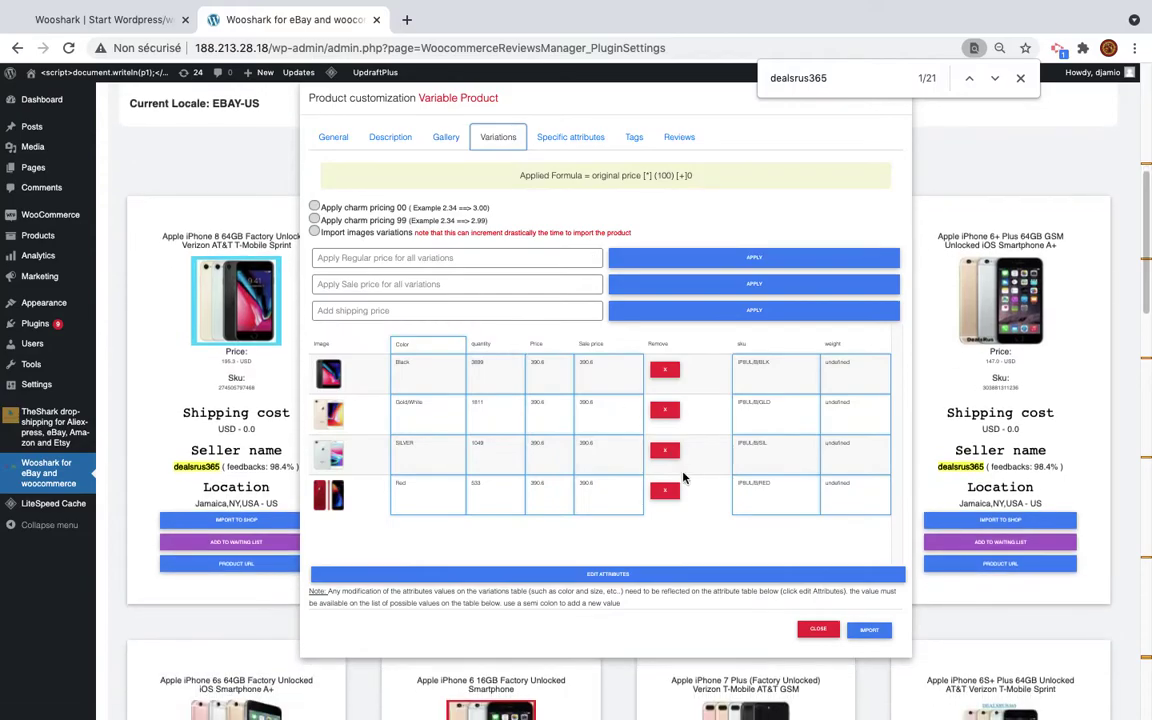
{"action": "left_click", "coordinate": [665, 491]}
{"action": "left_click", "coordinate": [667, 452]}
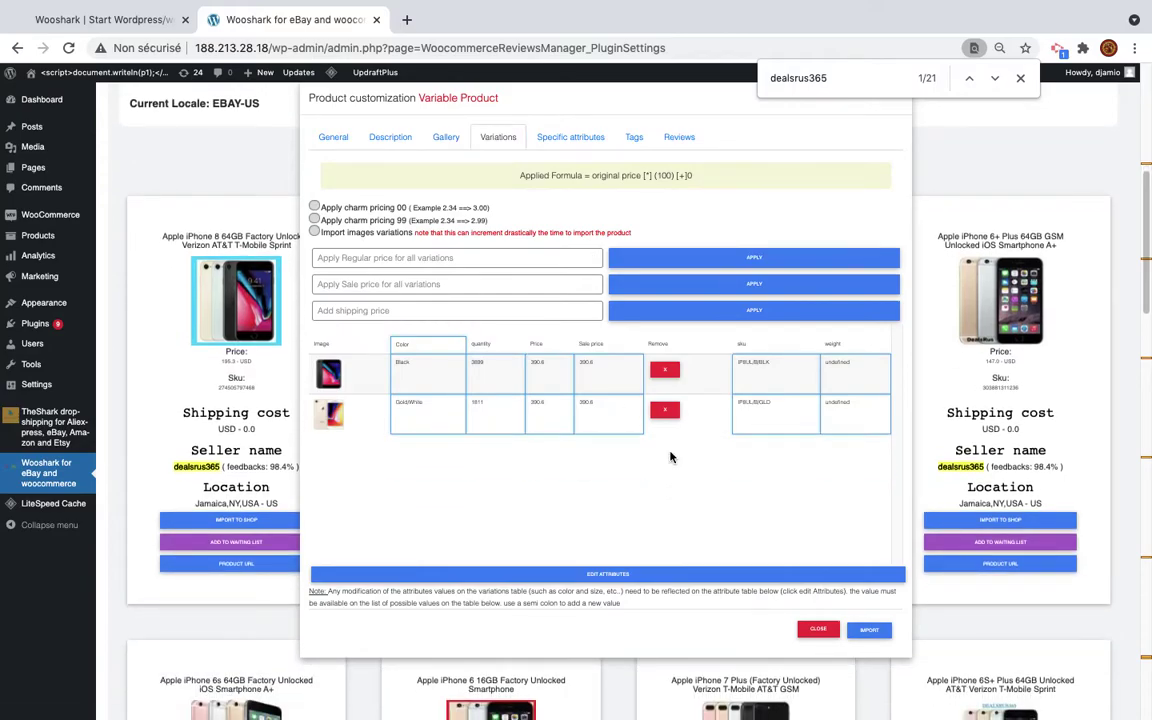
{"action": "left_click", "coordinate": [436, 311]}
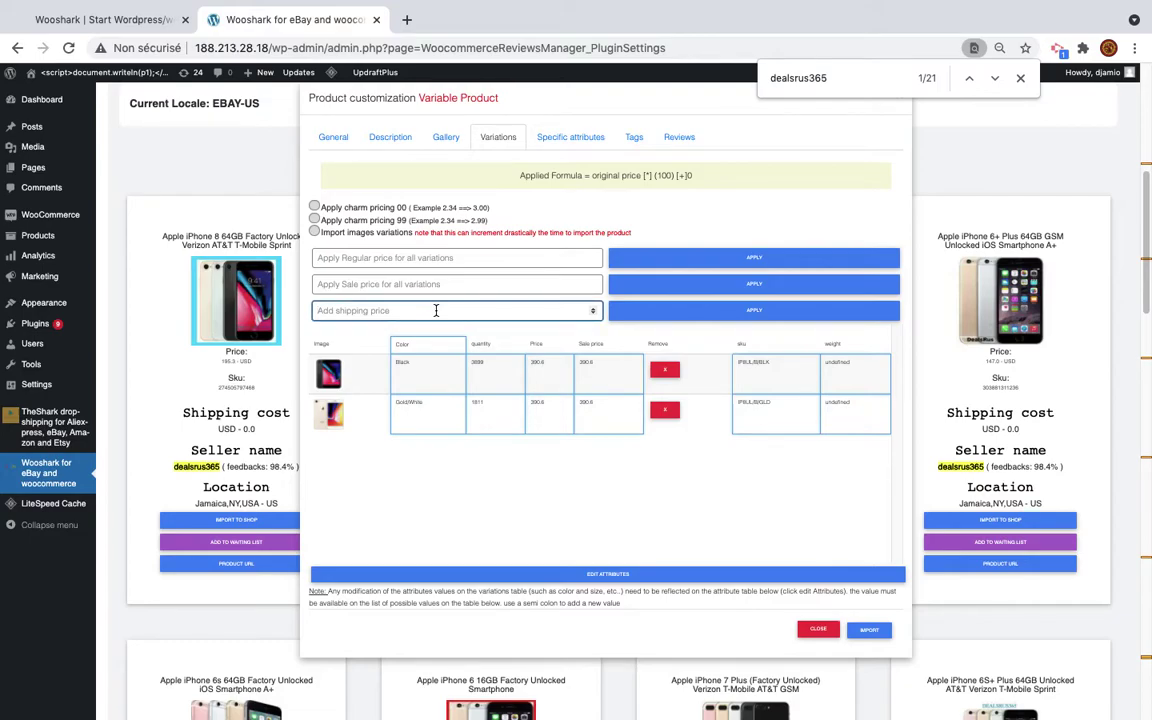
{"action": "type", "text": "10"}
{"action": "left_click", "coordinate": [700, 314]}
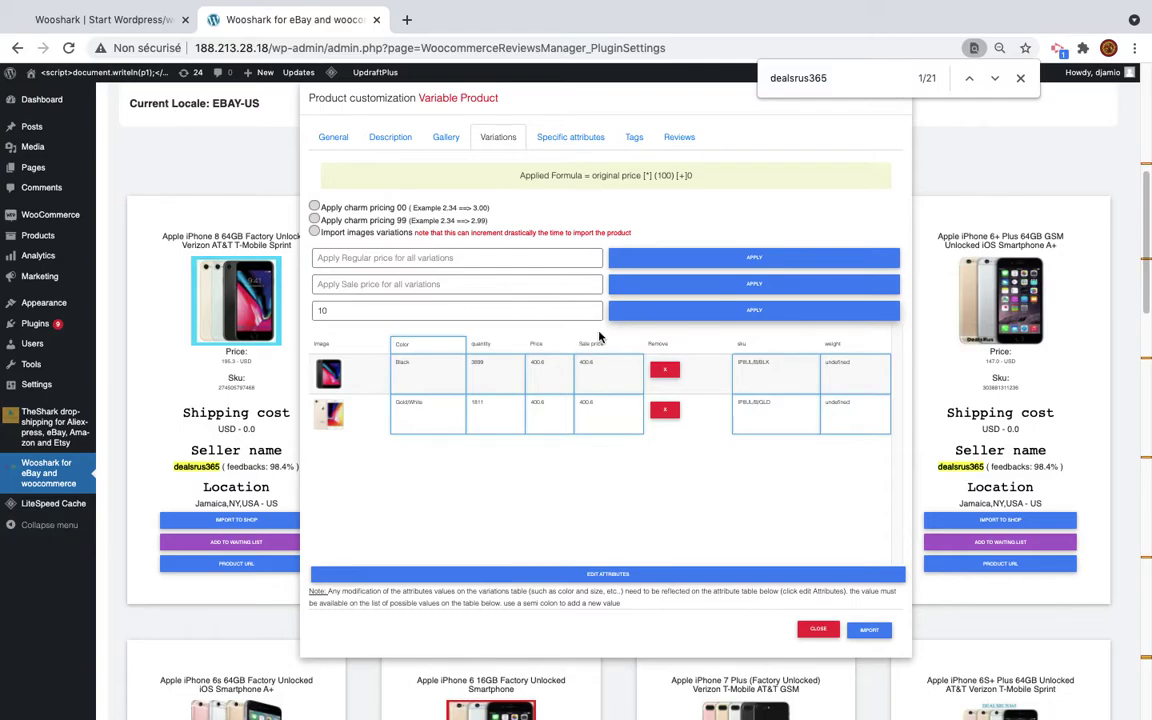
Apply a 200 sale price, import variation images, and enable charm pricing 99.
{"action": "left_click", "coordinate": [429, 284]}
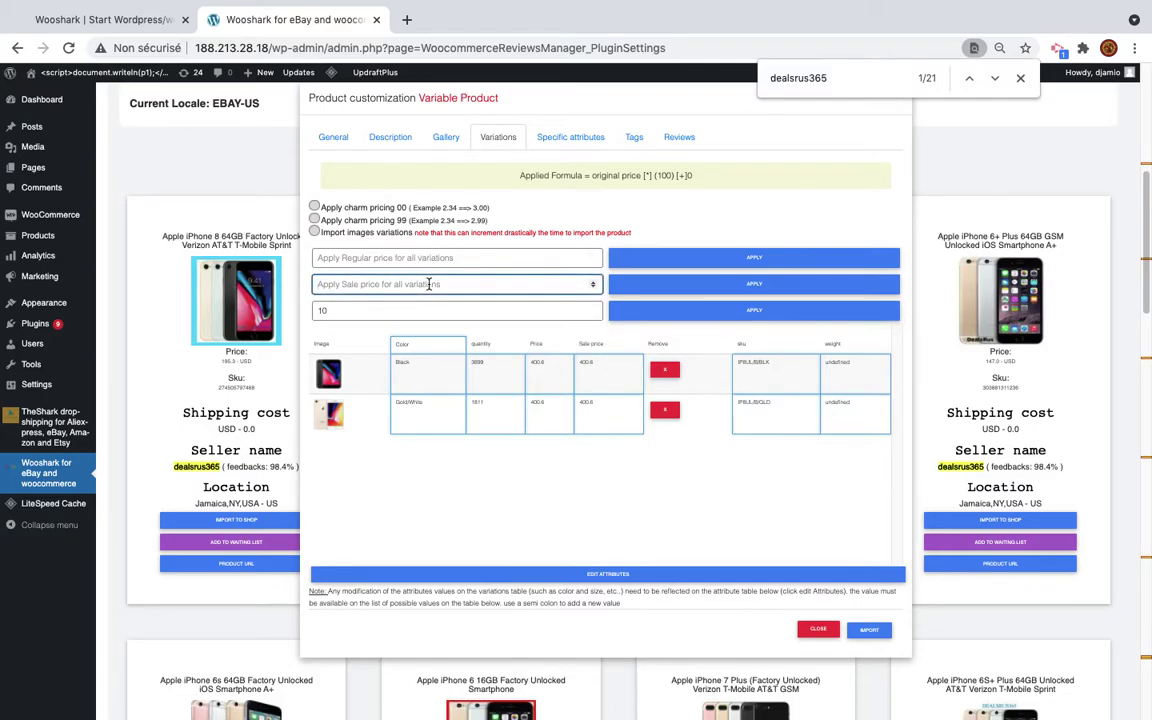
{"action": "type", "text": "200"}
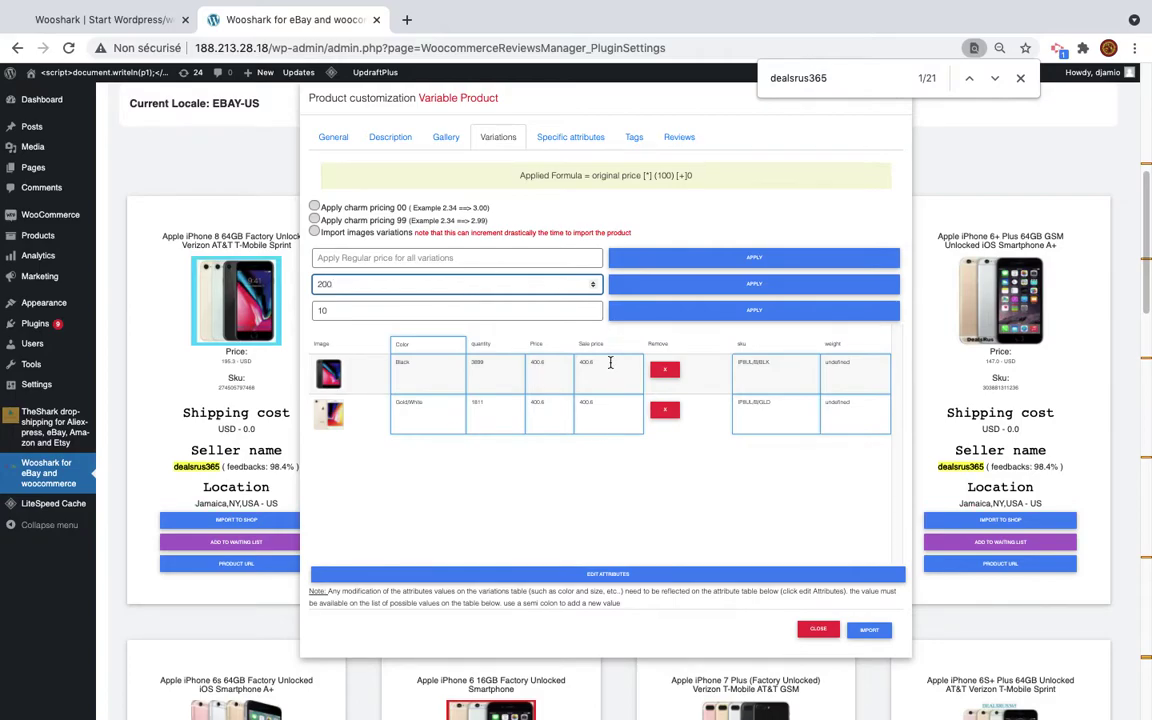
{"action": "left_click", "coordinate": [690, 284]}
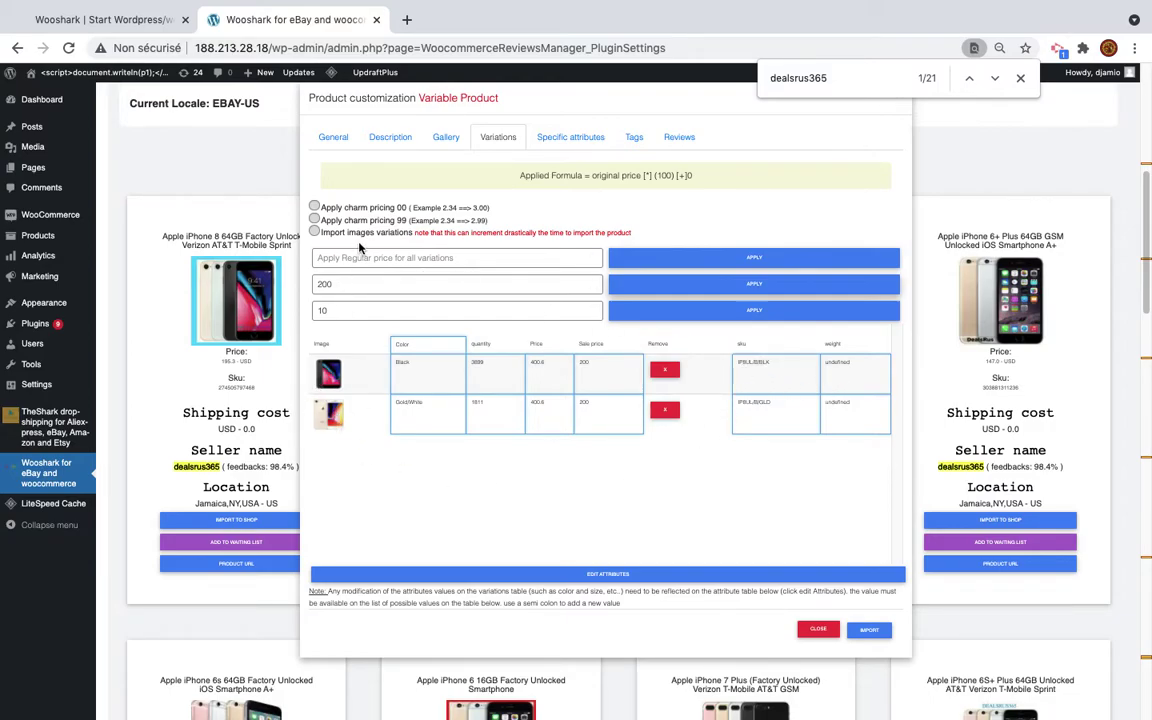
{"action": "left_click", "coordinate": [314, 232]}
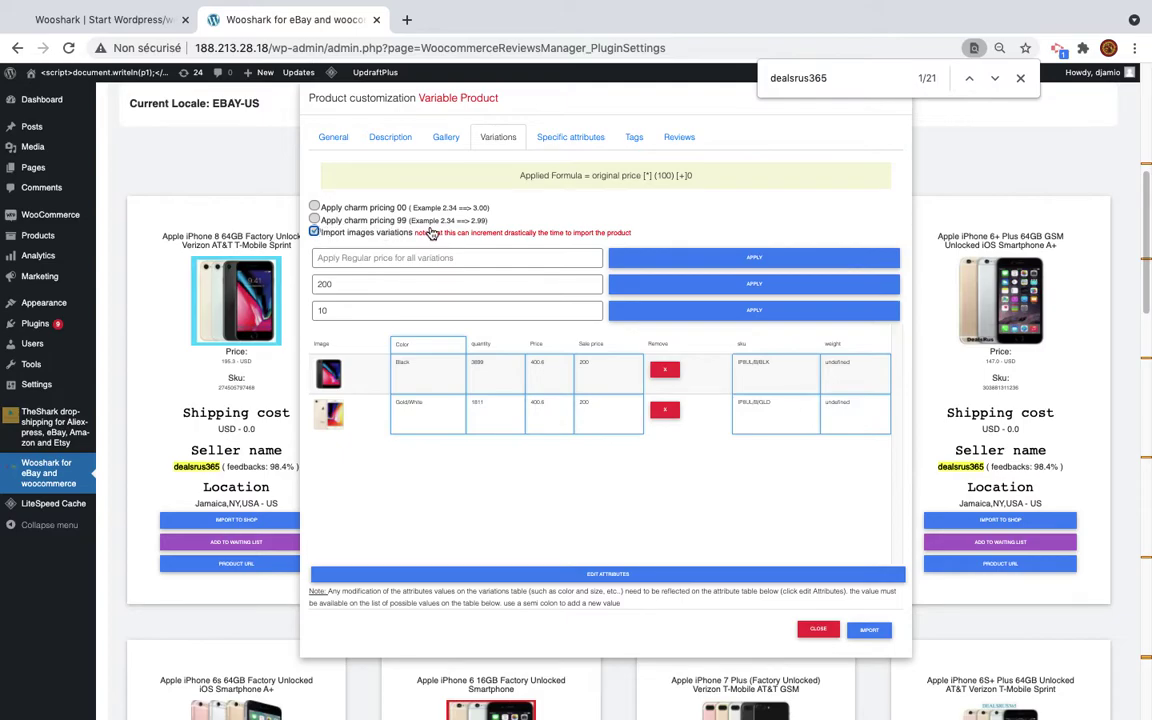
{"action": "left_click", "coordinate": [380, 221]}
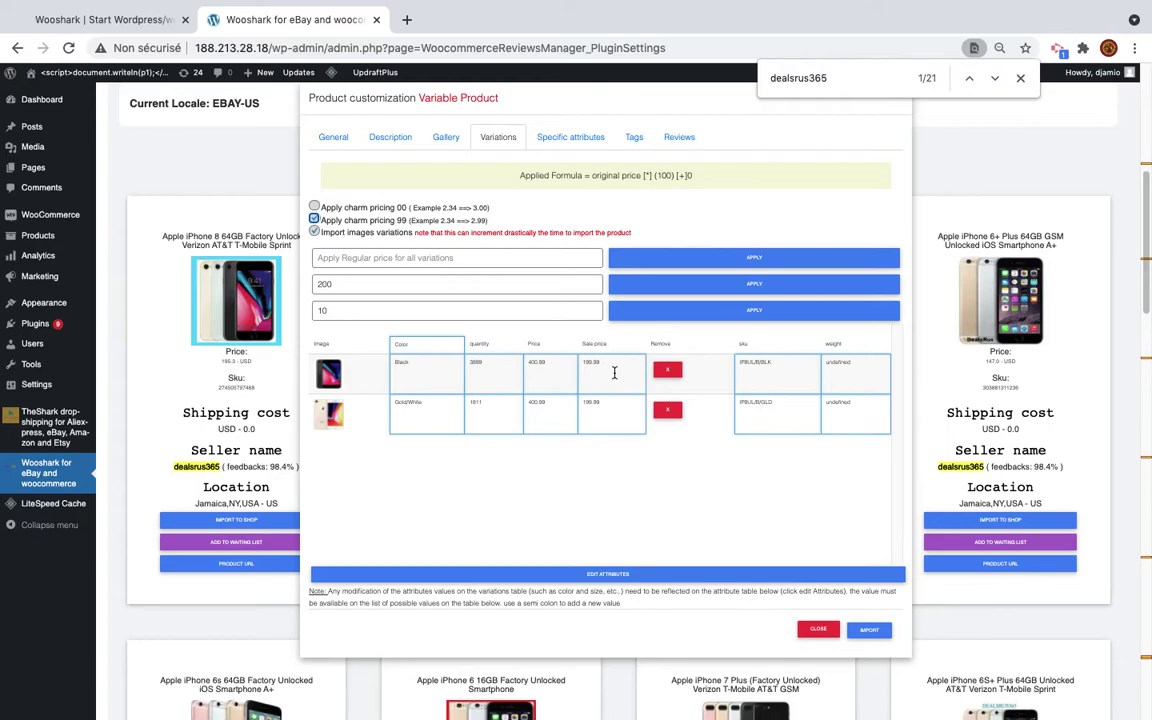
Delete three unwanted attributes and add a Store attribute with value 'myStore'.
{"action": "left_click", "coordinate": [538, 142]}
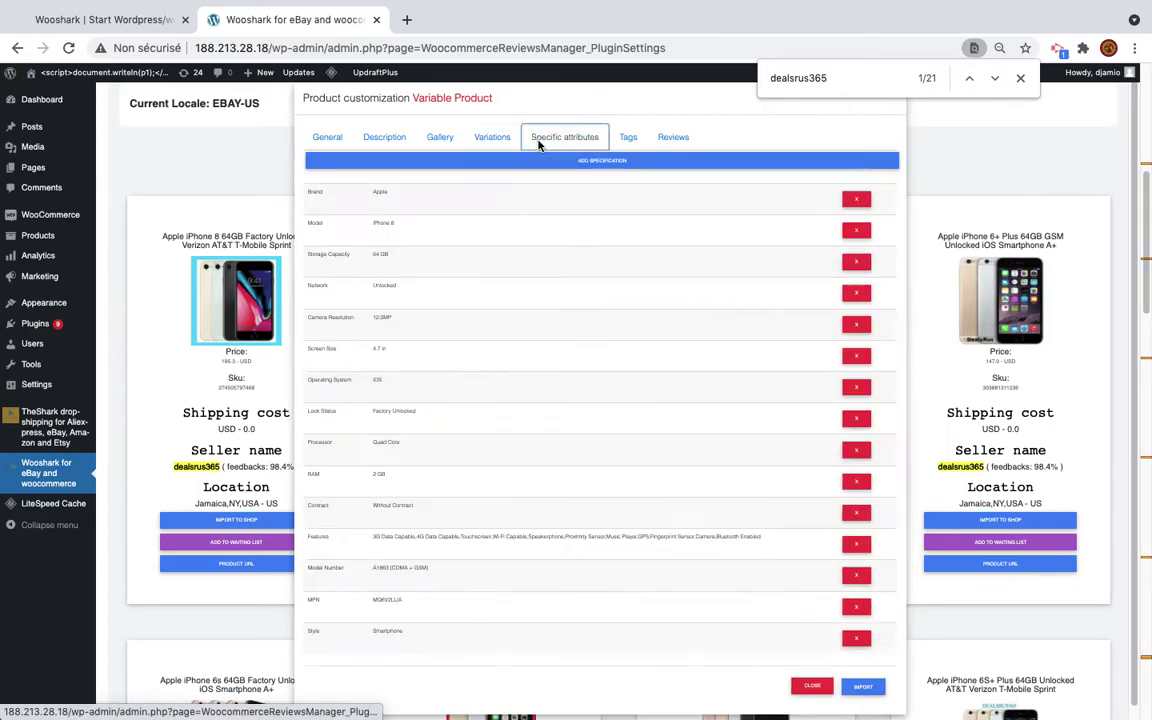
{"action": "left_click", "coordinate": [858, 229]}
{"action": "left_click", "coordinate": [858, 229]}
{"action": "left_click", "coordinate": [858, 229]}
{"action": "left_click", "coordinate": [858, 229]}
{"action": "left_click", "coordinate": [858, 229]}
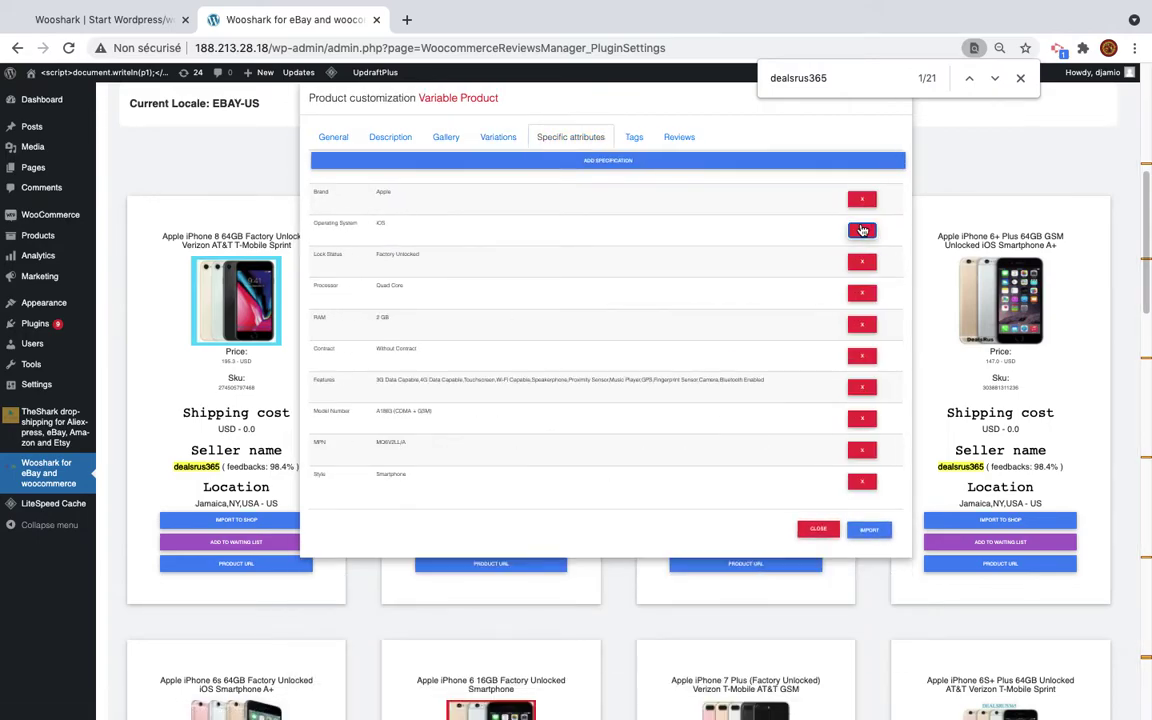
{"action": "left_click", "coordinate": [858, 229]}
{"action": "left_click", "coordinate": [858, 229]}
{"action": "left_click", "coordinate": [605, 160]}
{"action": "left_click", "coordinate": [404, 448]}
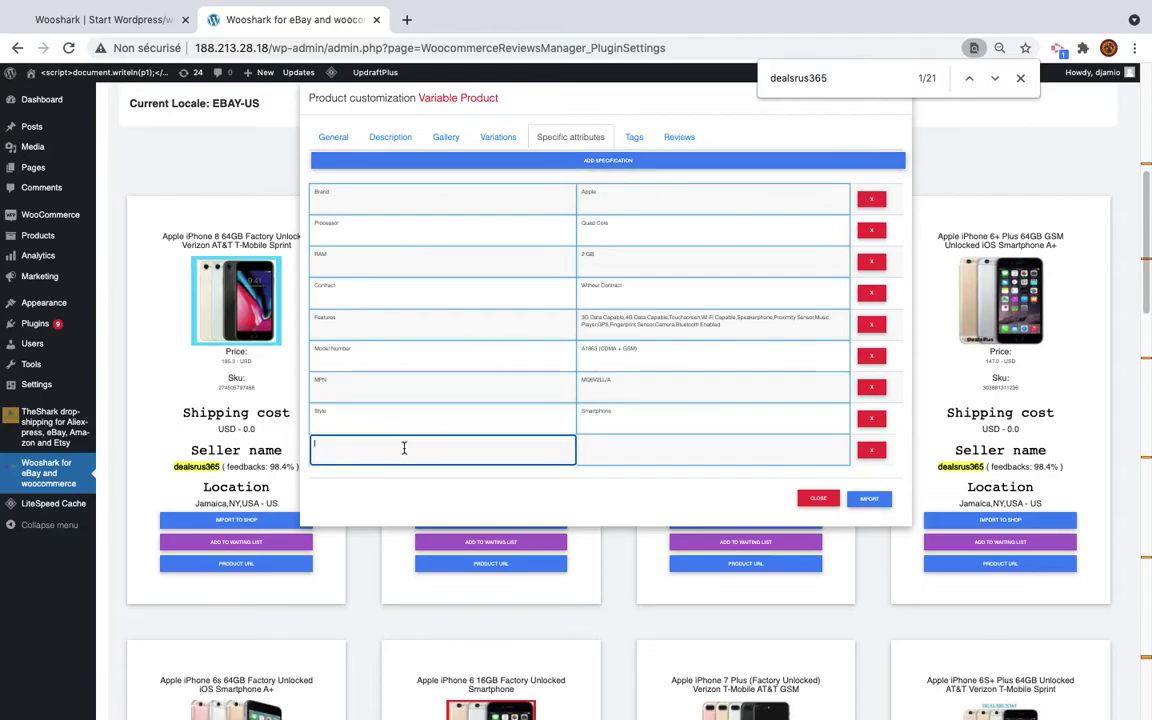
{"action": "type", "text": "Store"}
{"action": "key", "text": "Tab"}
{"action": "type", "text": "mySt"}
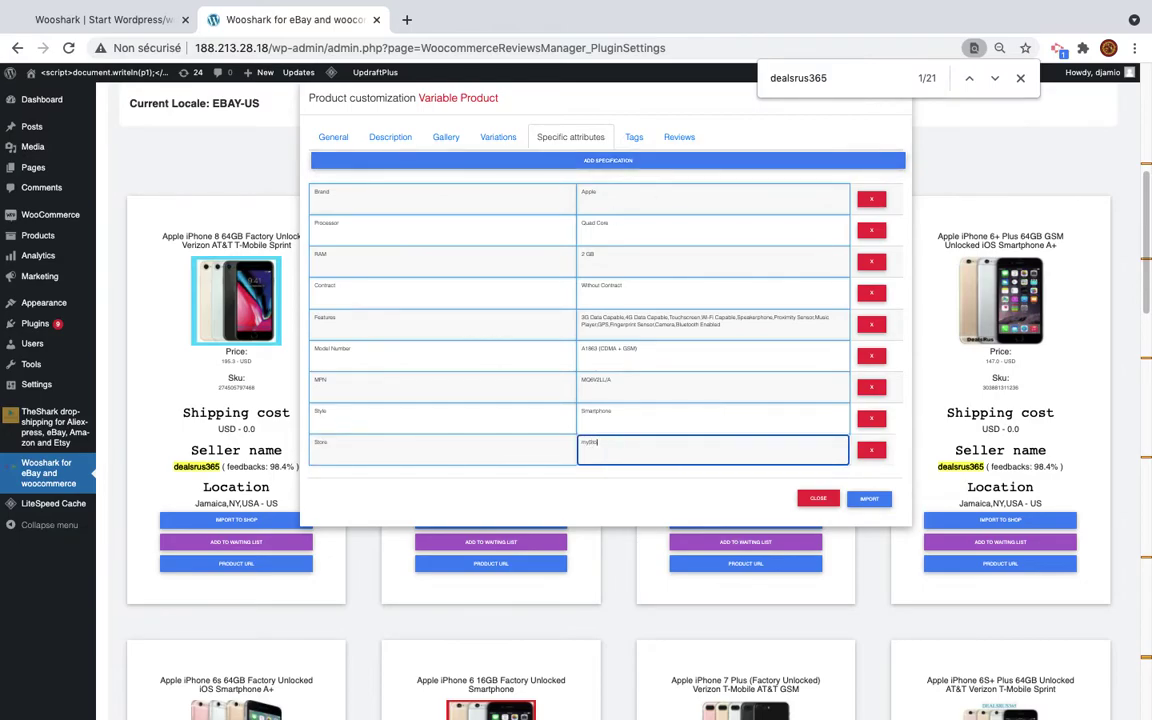
{"action": "type", "text": "ore"}
Add the tag '#stylish' to the product.
{"action": "left_click", "coordinate": [634, 139]}
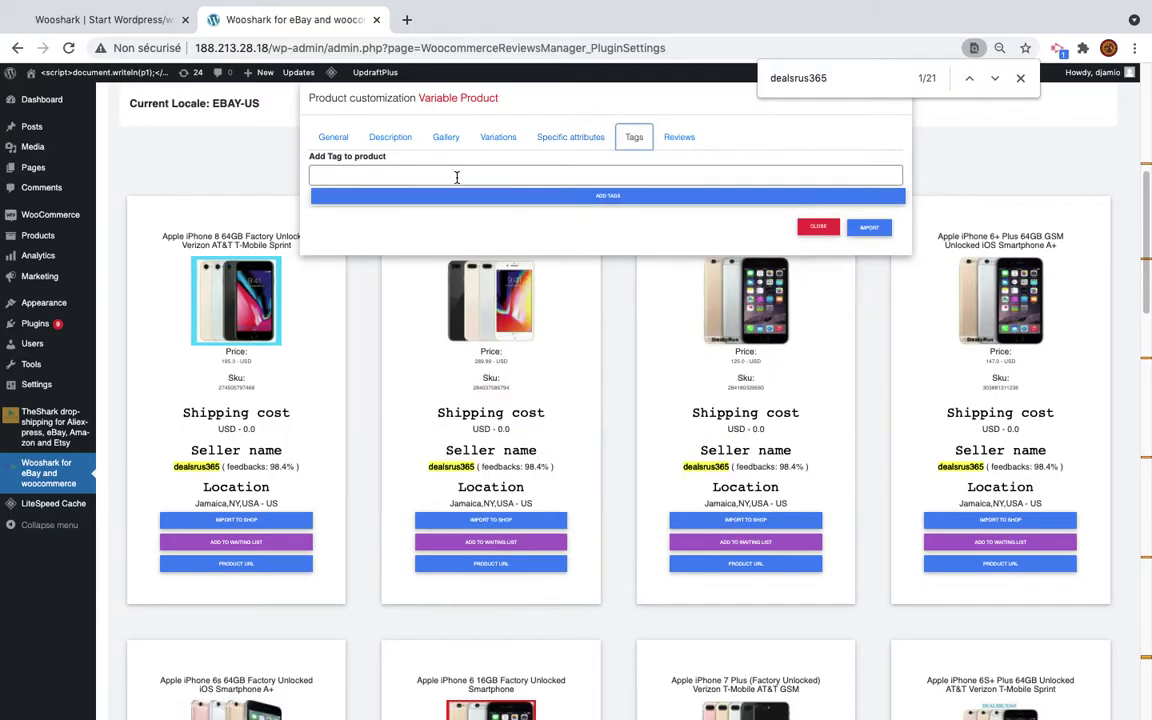
{"action": "left_click", "coordinate": [458, 177]}
{"action": "type", "text": "#sty"}
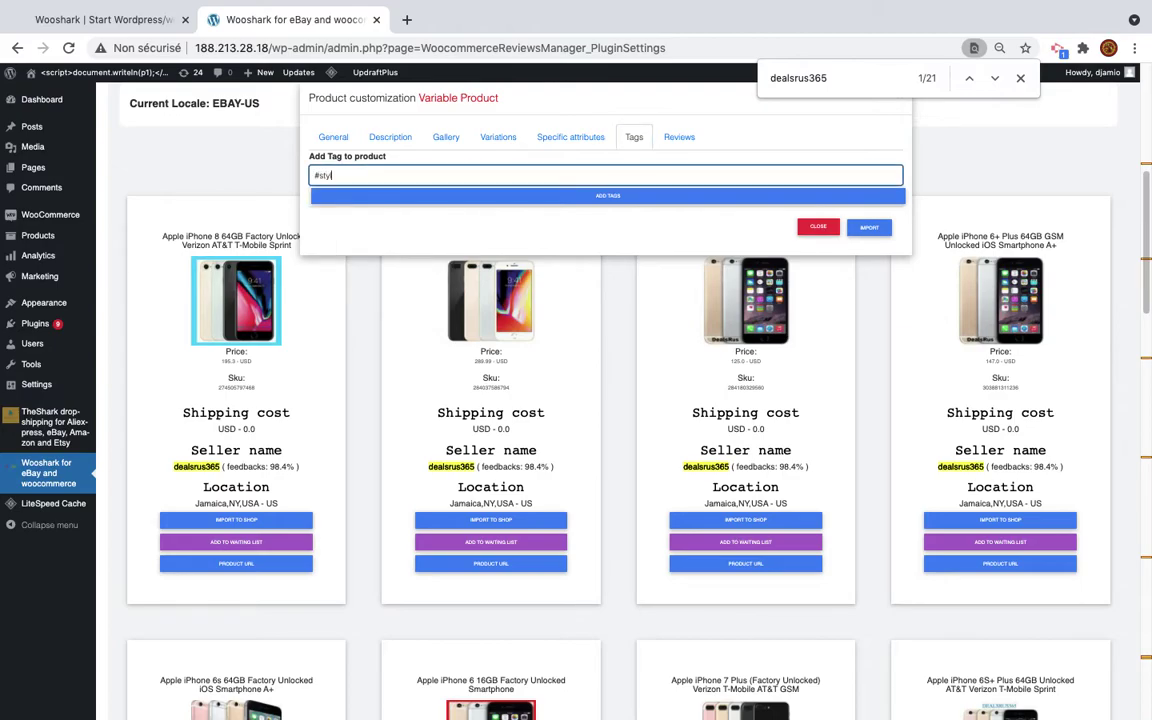
{"action": "type", "text": "lish"}
{"action": "left_click", "coordinate": [463, 195]}
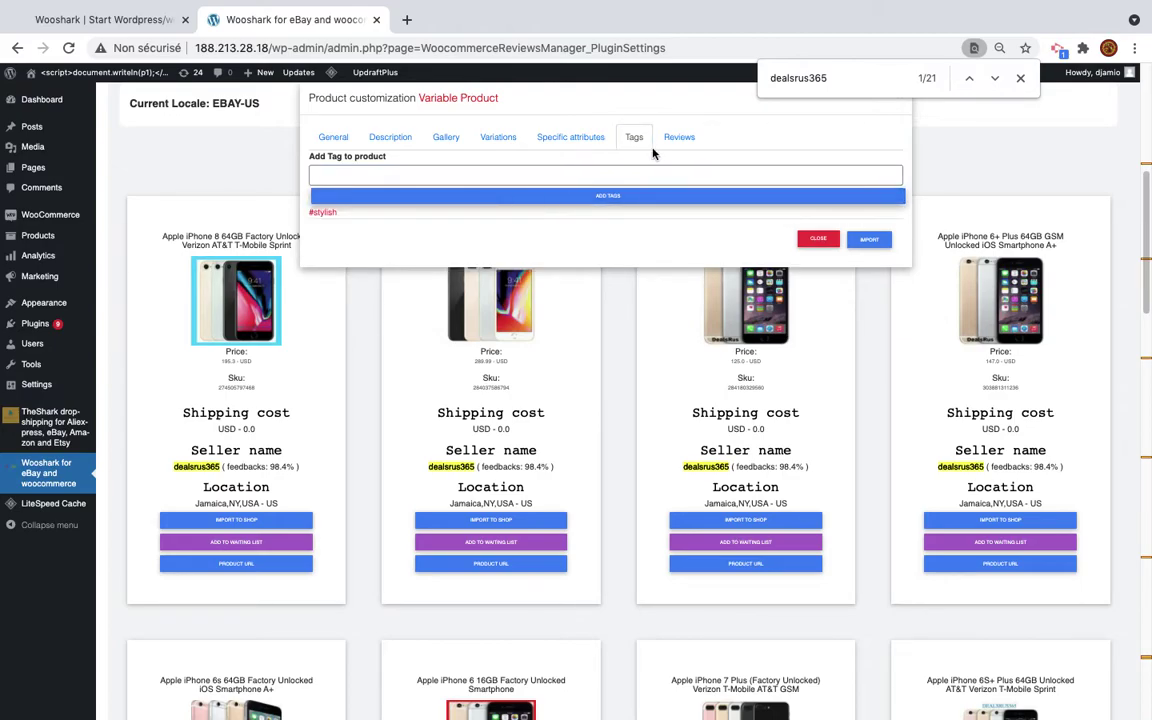
Add two review rows, the first reading 'Too'.
{"action": "left_click", "coordinate": [679, 137]}
{"action": "left_click", "coordinate": [591, 166]}
{"action": "left_click", "coordinate": [506, 204]}
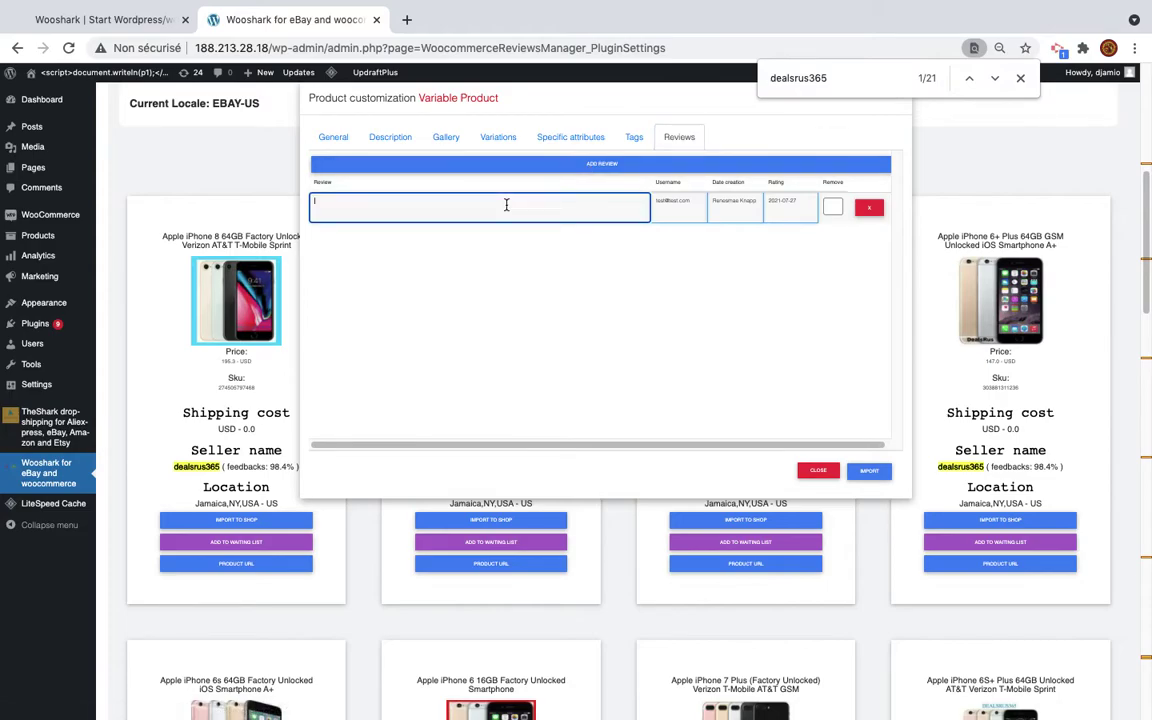
{"action": "type", "text": "Too"}
{"action": "left_click", "coordinate": [733, 166]}
{"action": "left_click", "coordinate": [477, 248]}
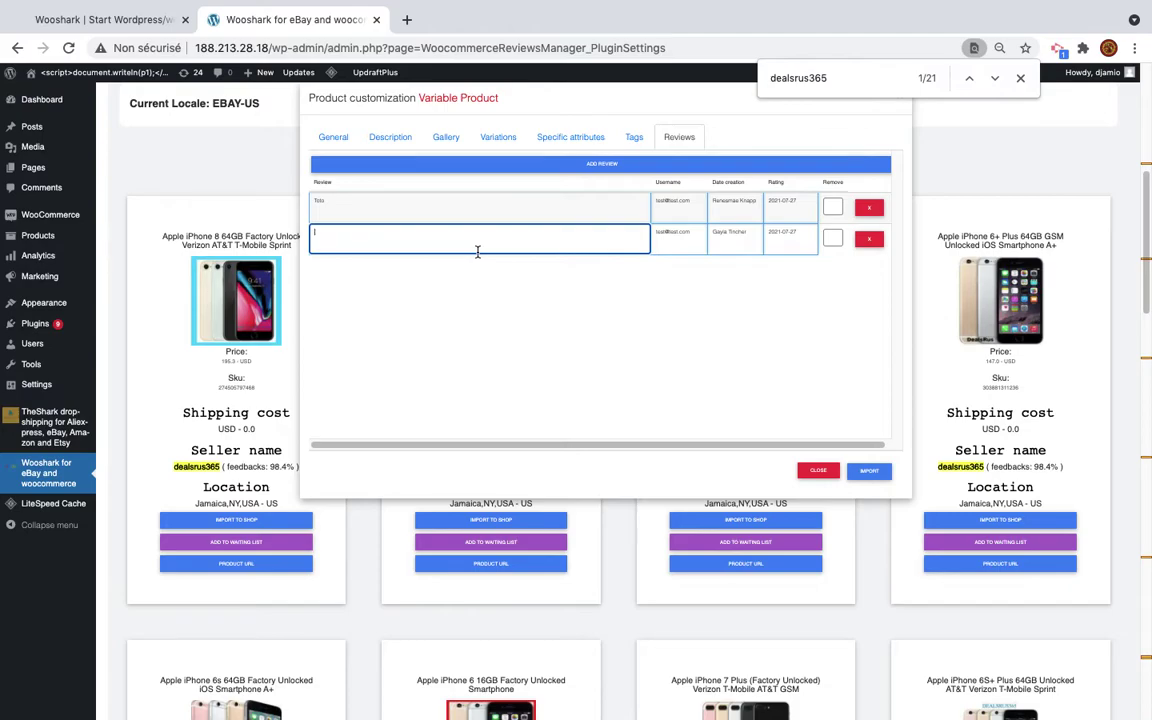
Import the customized iPhone 8 product and close the find bar.
{"action": "left_click", "coordinate": [869, 471]}
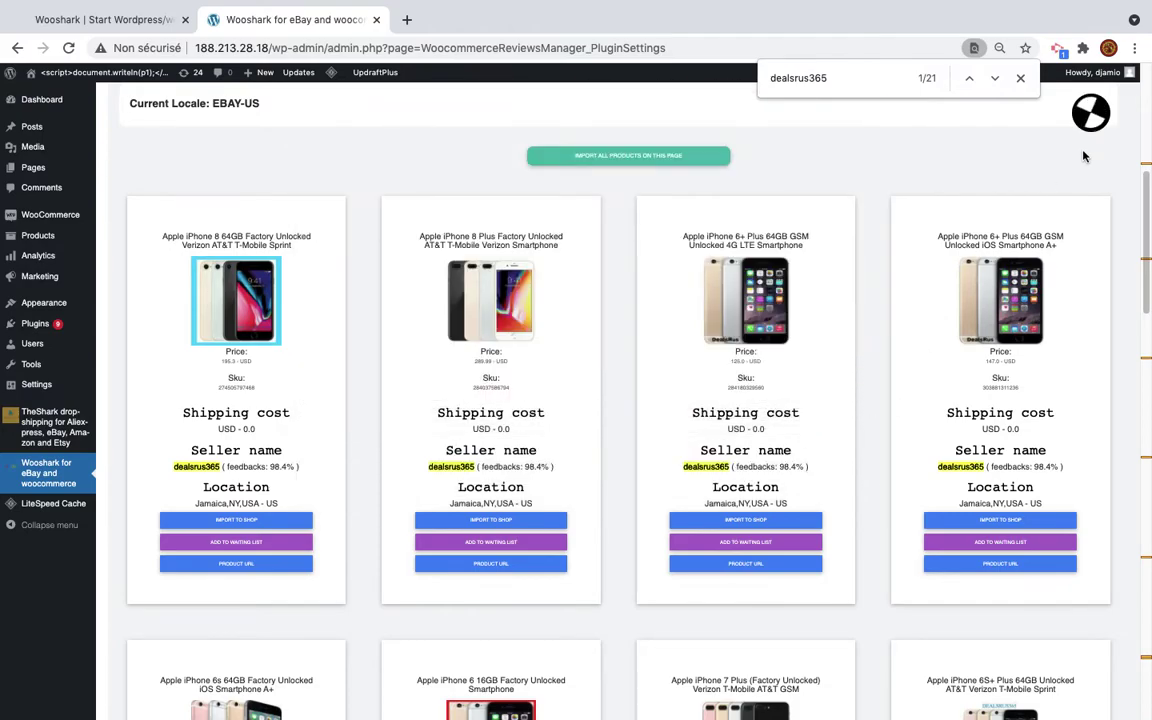
{"action": "left_click", "coordinate": [1020, 78]}
{"action": "scroll", "coordinate": [1046, 162], "scroll_direction": "up", "scroll_amount": 4}
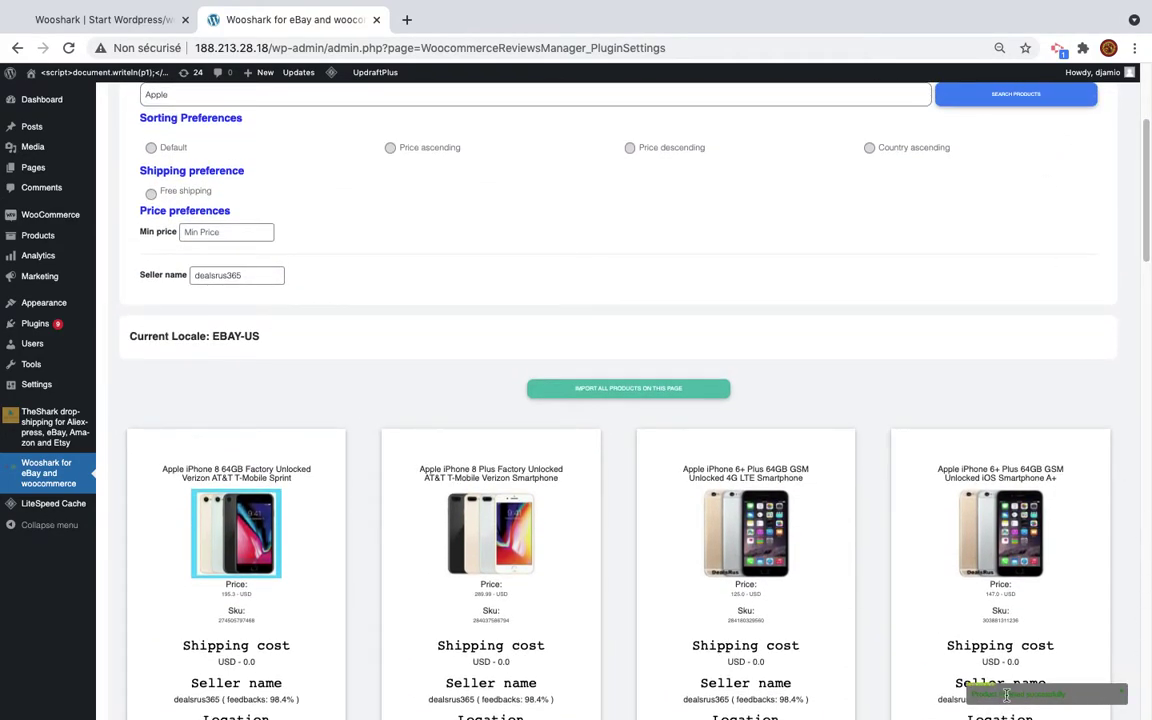
{"action": "scroll", "coordinate": [340, 374], "scroll_direction": "up", "scroll_amount": 3}
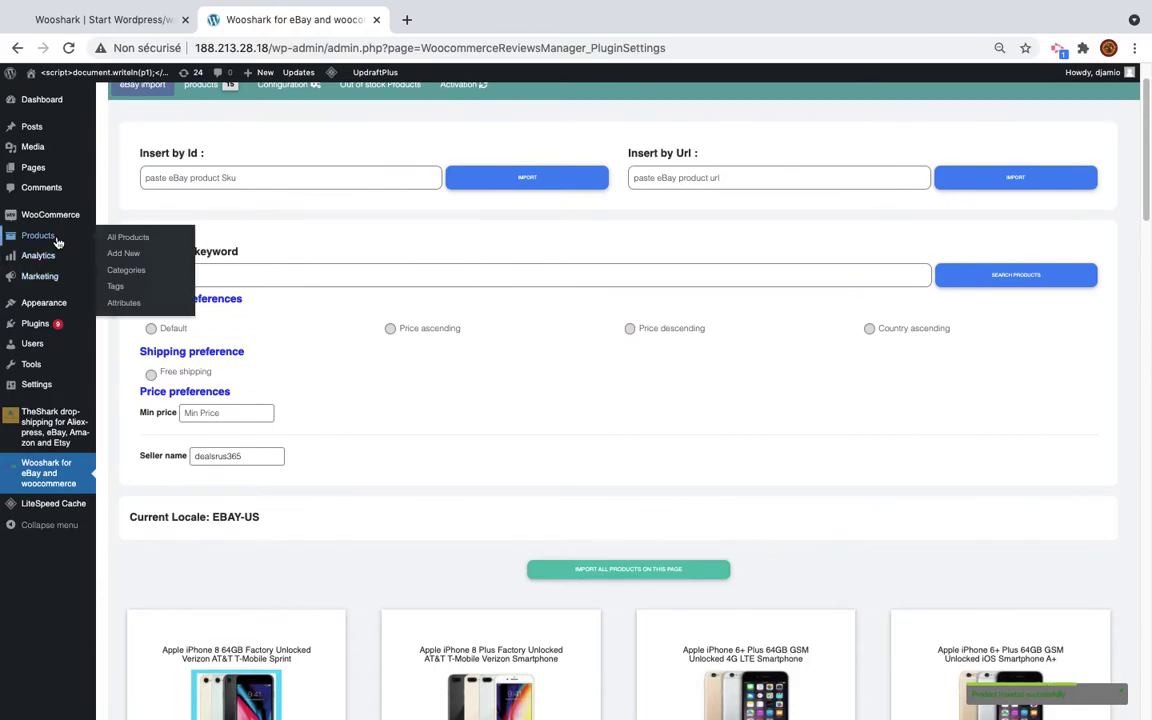
Open WooCommerce Products in a new tab, show the plugin's imported products, and close the eBay tab.
{"action": "right_click", "coordinate": [60, 238]}
{"action": "left_click", "coordinate": [78, 245]}
{"action": "scroll", "coordinate": [360, 190], "scroll_direction": "up", "scroll_amount": 1}
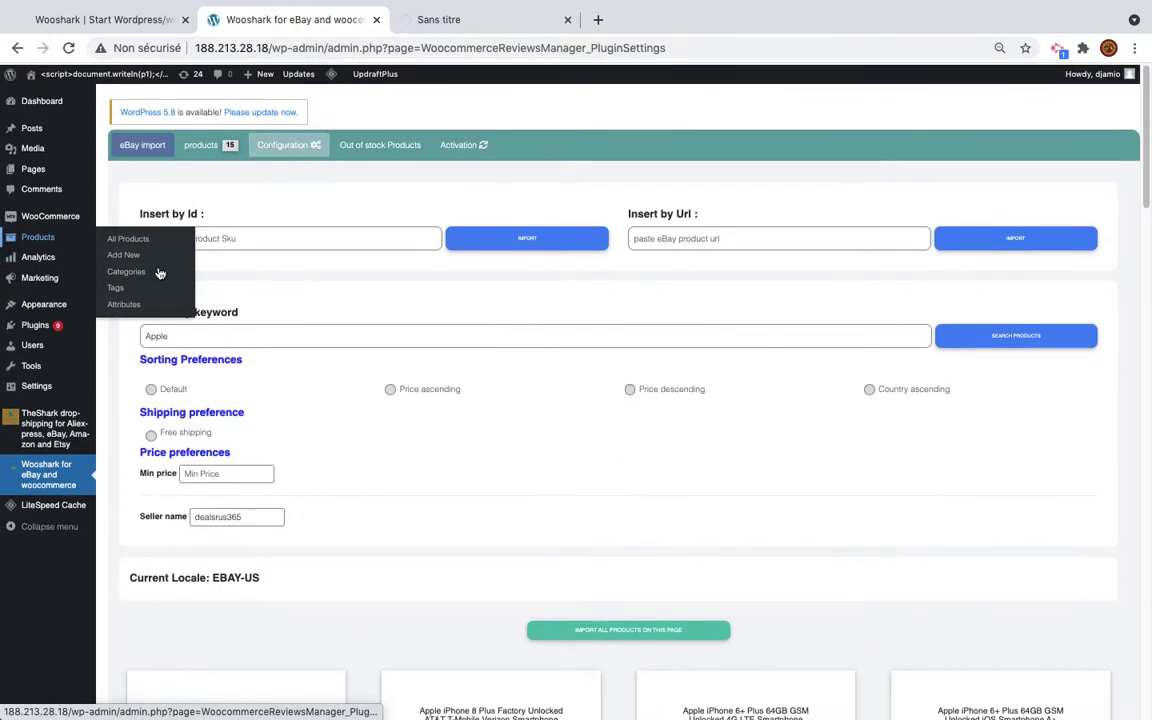
{"action": "key", "text": "super+r"}
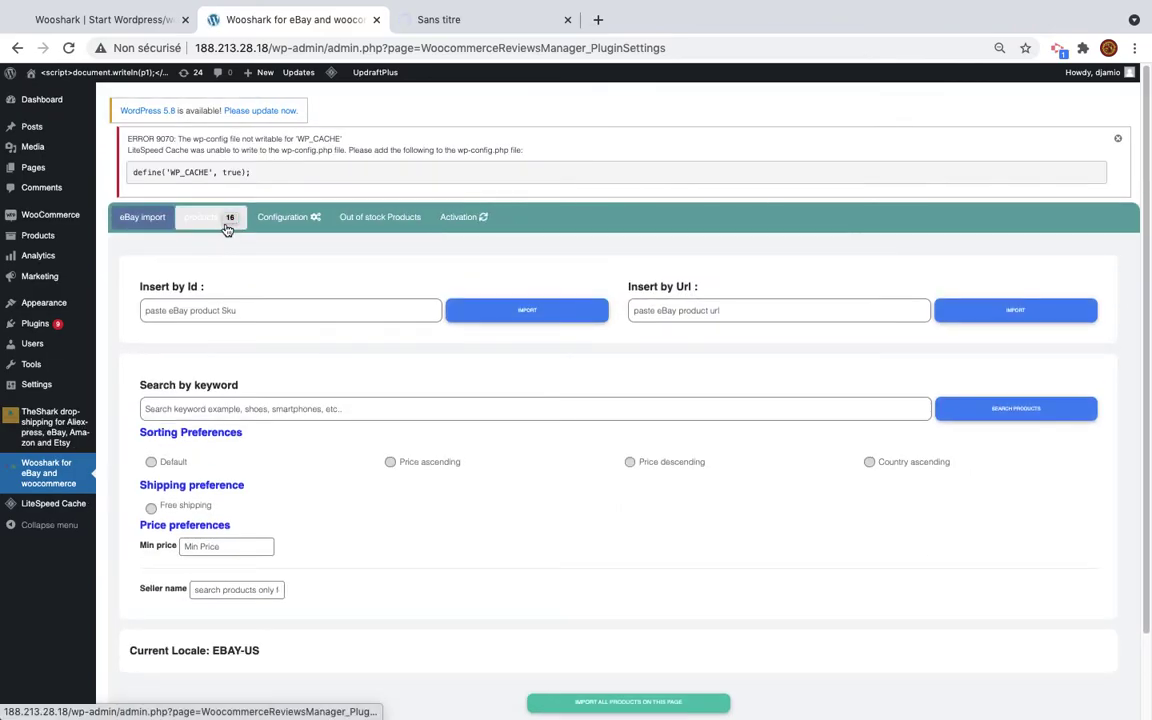
{"action": "left_click", "coordinate": [229, 219]}
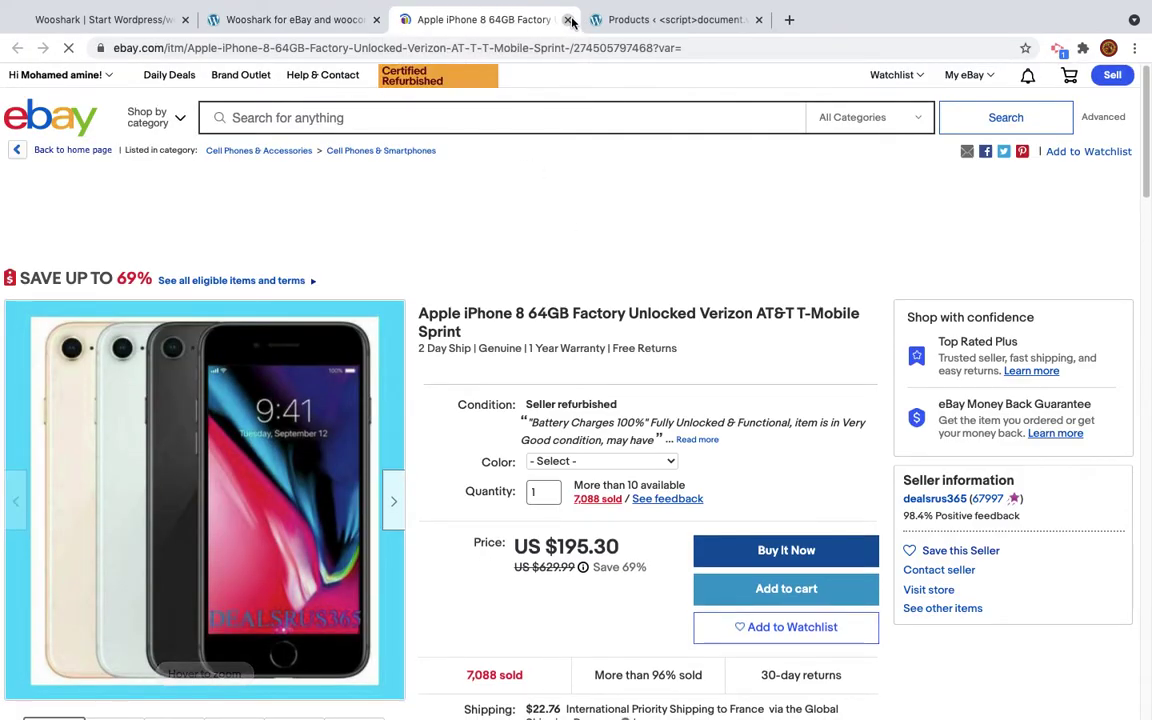
{"action": "left_click", "coordinate": [567, 19]}
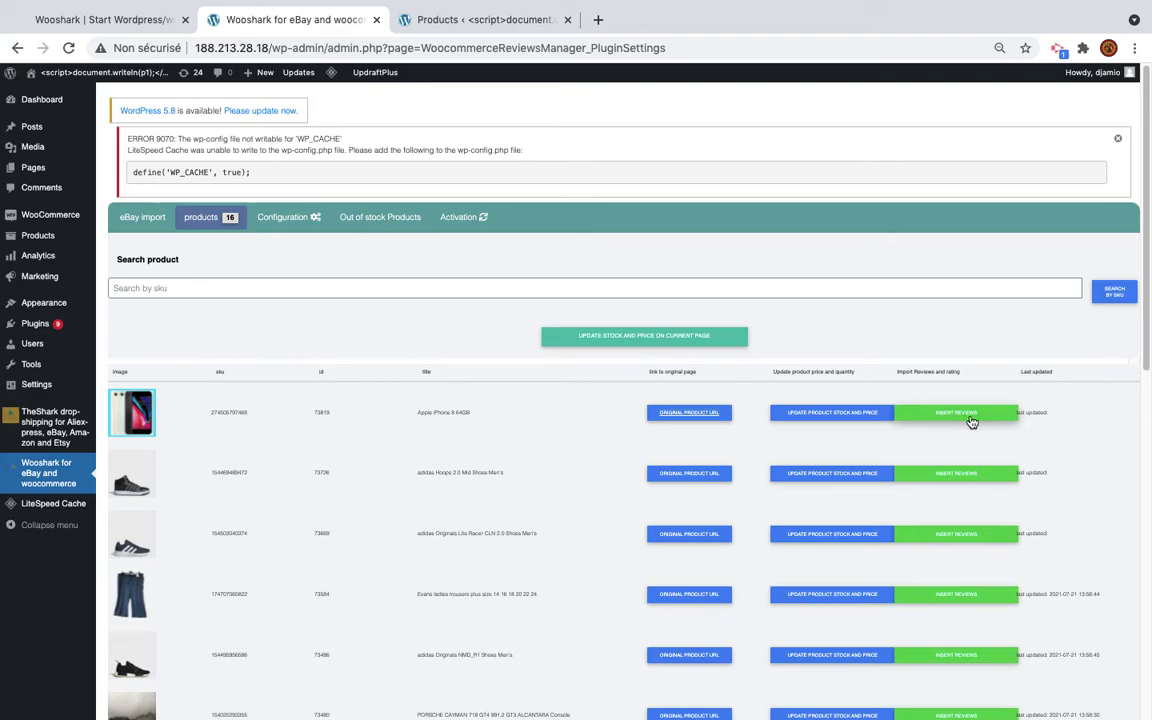
Open the Apple iPhone 8 64GB product for editing and expand its Gold/White variation.
{"action": "left_click", "coordinate": [455, 21]}
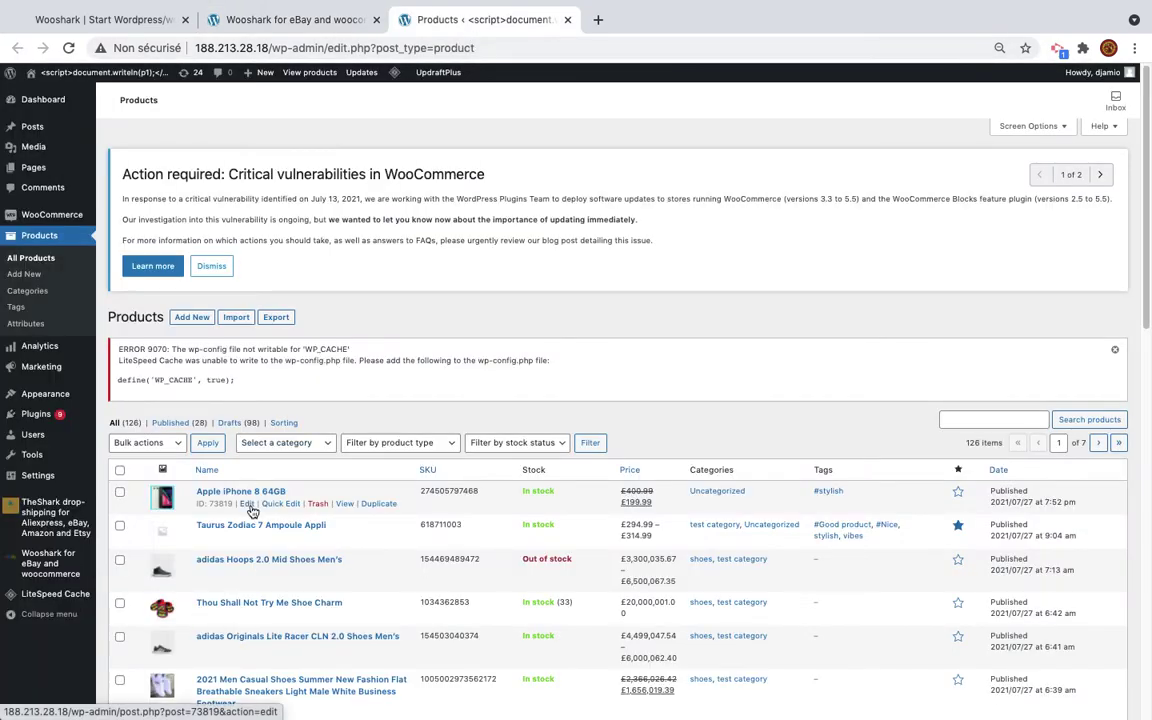
{"action": "left_click", "coordinate": [241, 494]}
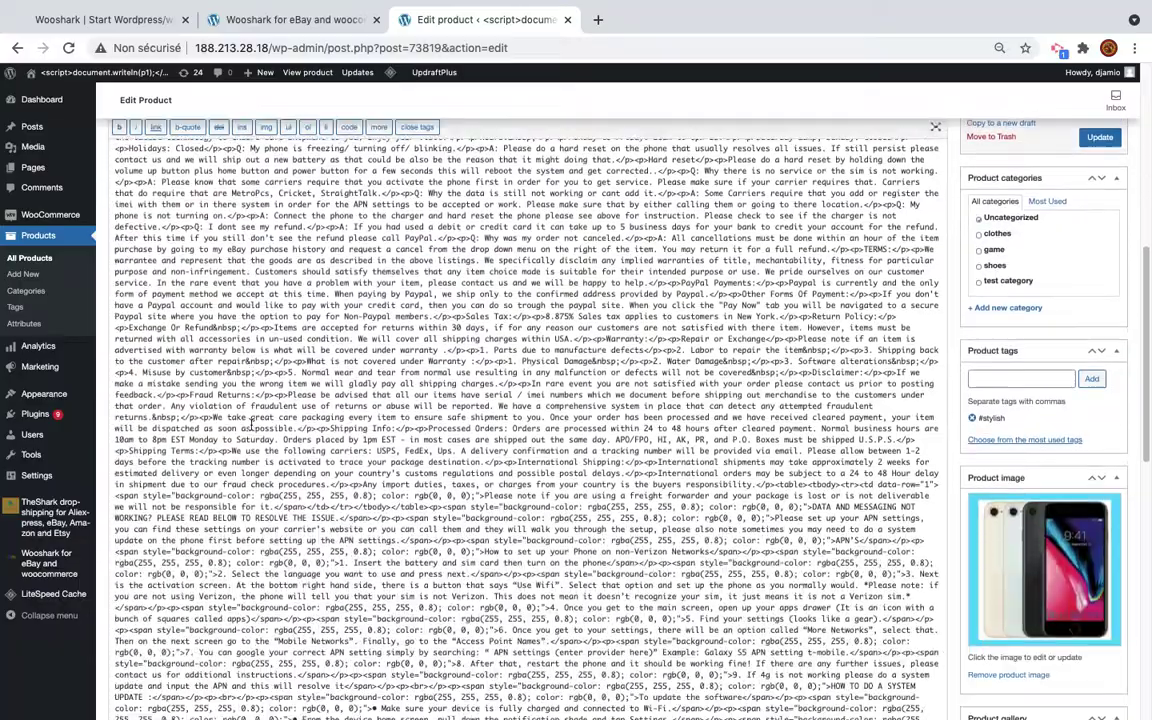
{"action": "scroll", "coordinate": [752, 376], "scroll_direction": "down", "scroll_amount": 10}
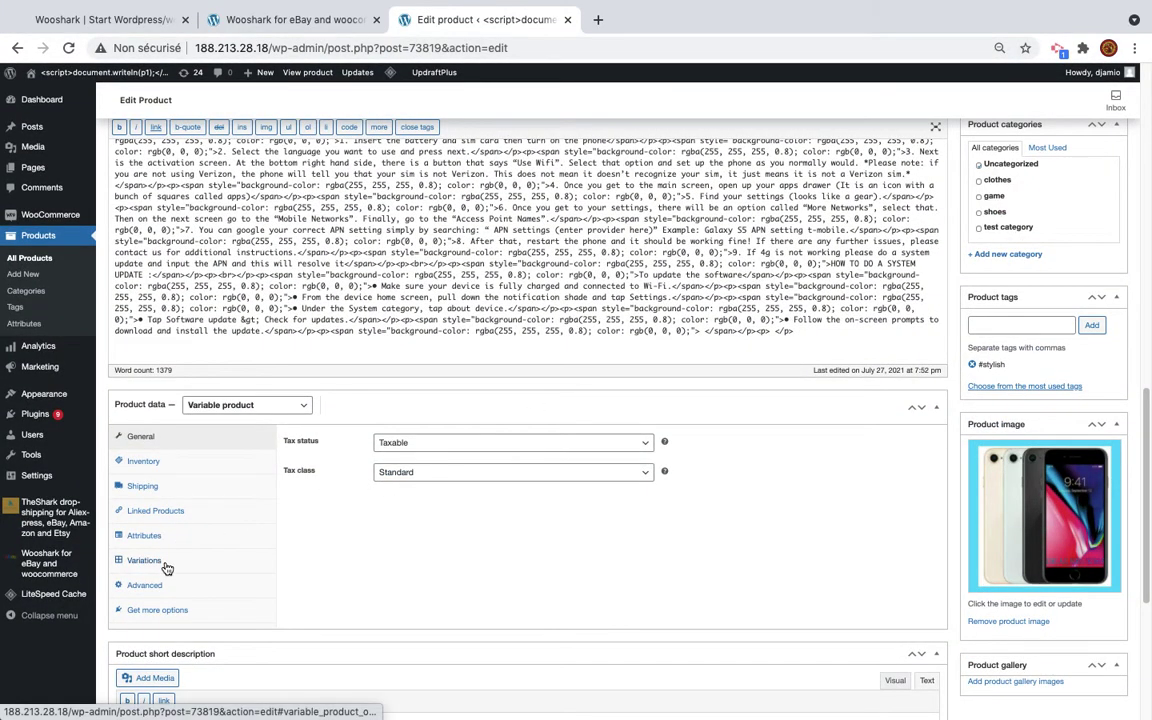
{"action": "left_click", "coordinate": [166, 560]}
{"action": "left_click", "coordinate": [406, 511]}
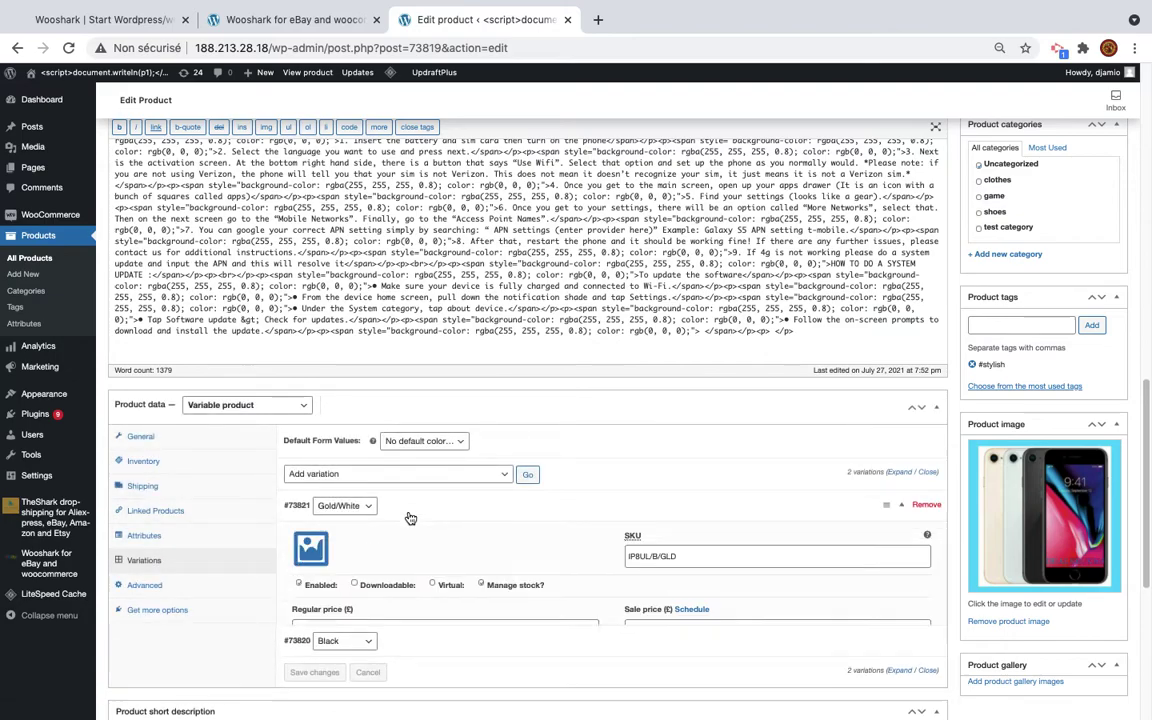
Review the Gold/White stock quantity and short description, then reload the edit page.
{"action": "scroll", "coordinate": [410, 518], "scroll_direction": "down", "scroll_amount": 3}
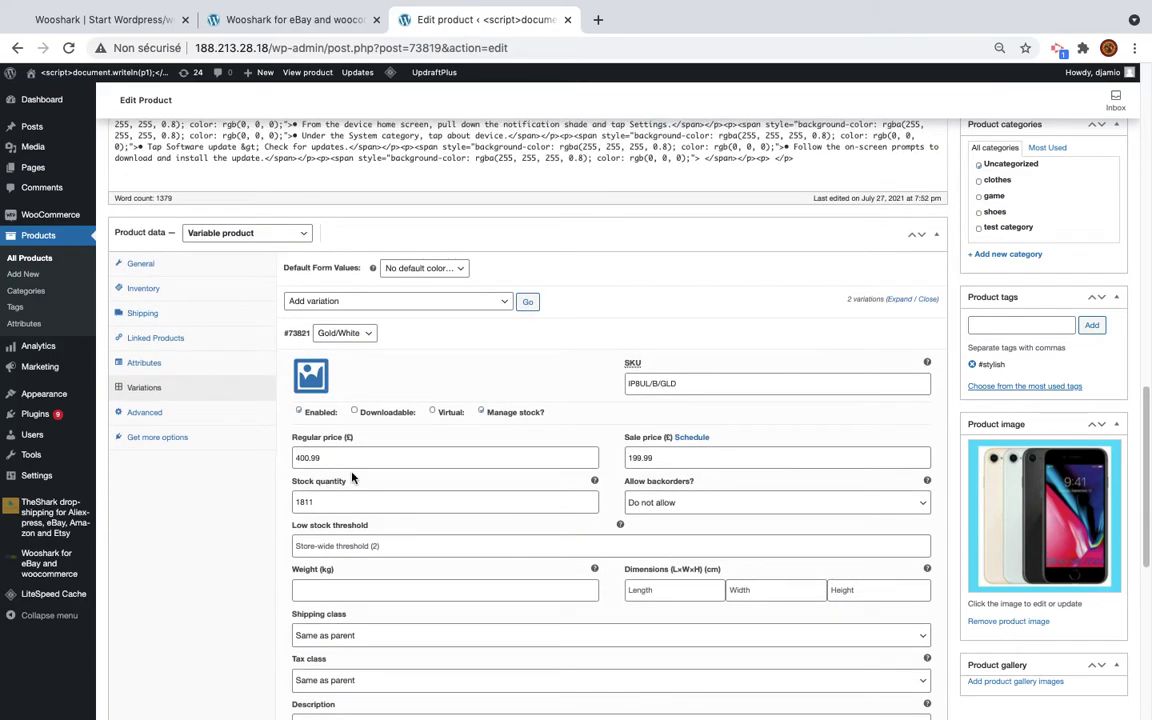
{"action": "left_click", "coordinate": [341, 503]}
{"action": "scroll", "coordinate": [527, 483], "scroll_direction": "down", "scroll_amount": 5}
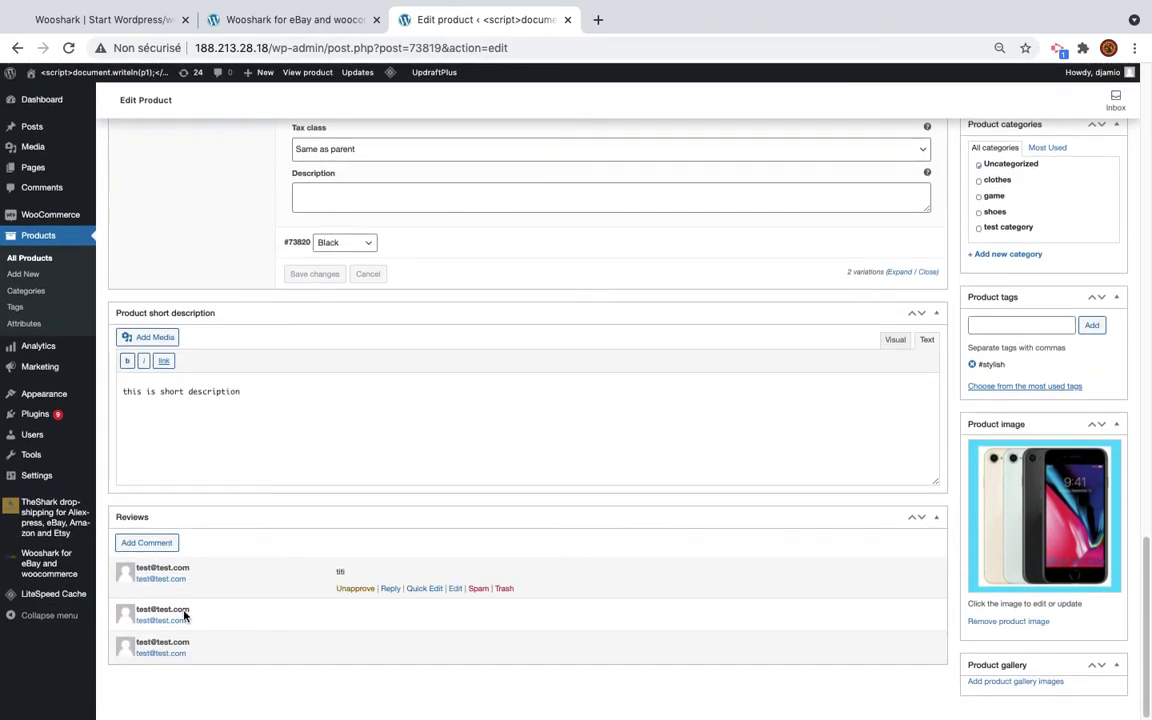
{"action": "key", "text": "ctrl+a"}
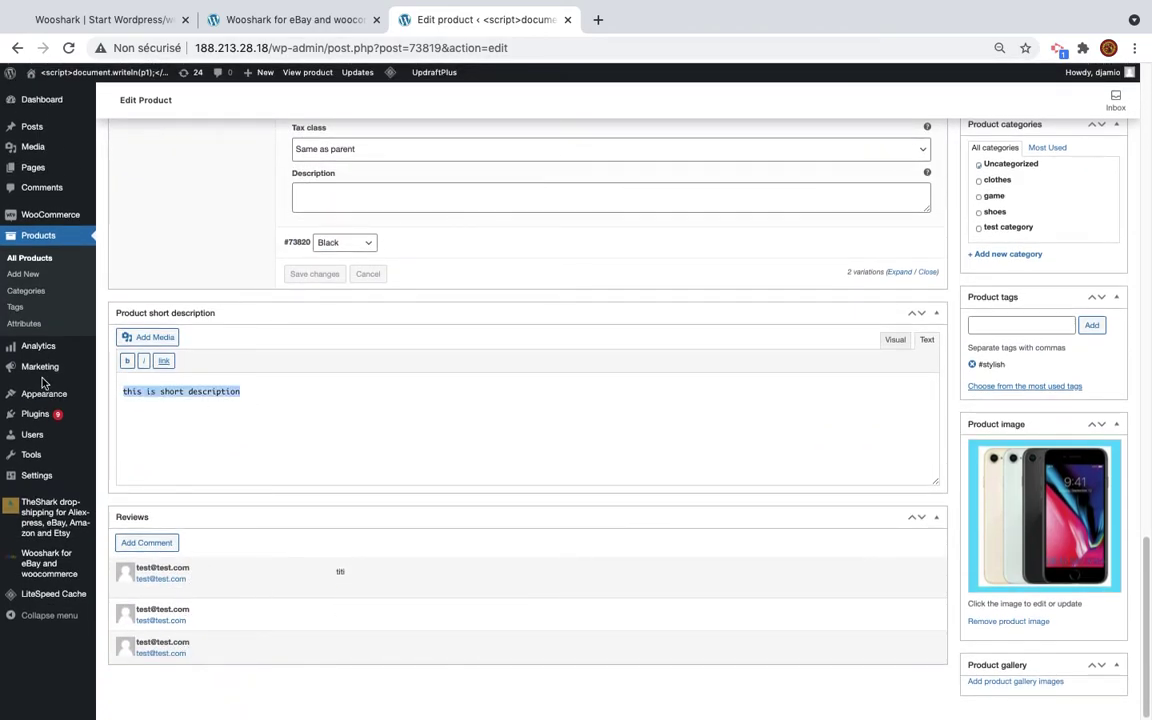
{"action": "key", "text": "ctrl+r"}
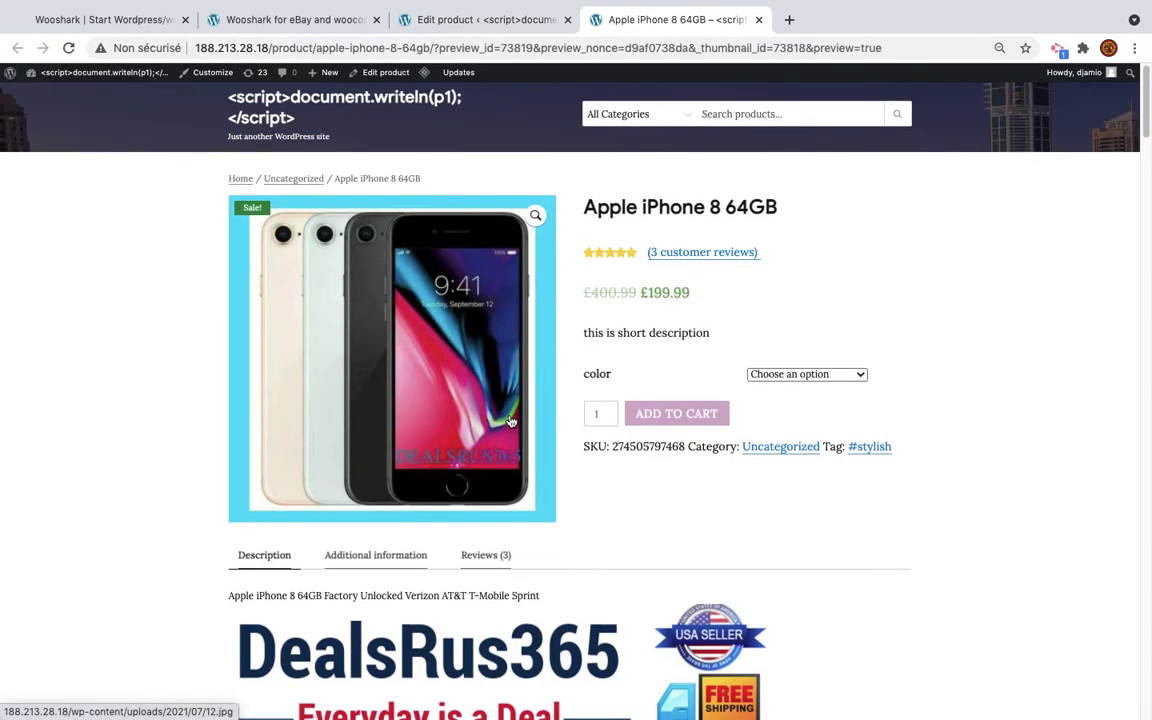
Show the Additional information tab on the iPhone 8 64GB storefront preview.
{"action": "scroll", "coordinate": [455, 375], "scroll_direction": "down", "scroll_amount": 3}
{"action": "left_click", "coordinate": [375, 304]}
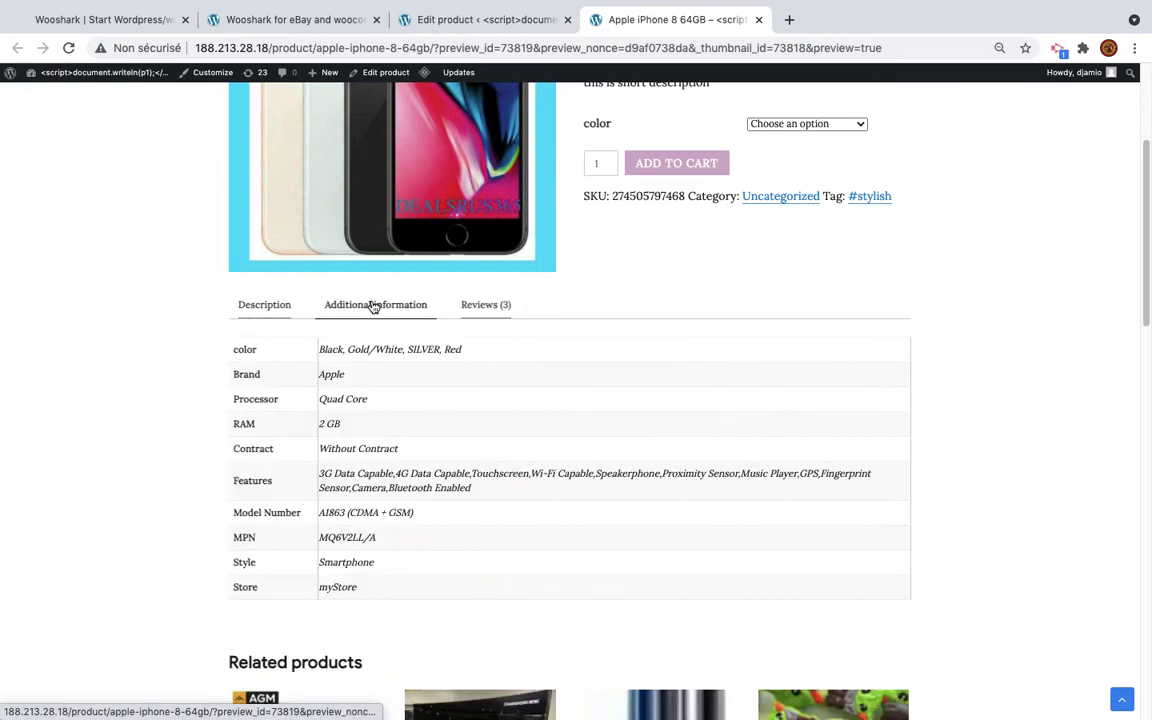
{"action": "scroll", "coordinate": [373, 302], "scroll_direction": "down", "scroll_amount": 5}
{"action": "scroll", "coordinate": [373, 305], "scroll_direction": "up", "scroll_amount": 8}
{"action": "scroll", "coordinate": [373, 306], "scroll_direction": "down", "scroll_amount": 1}
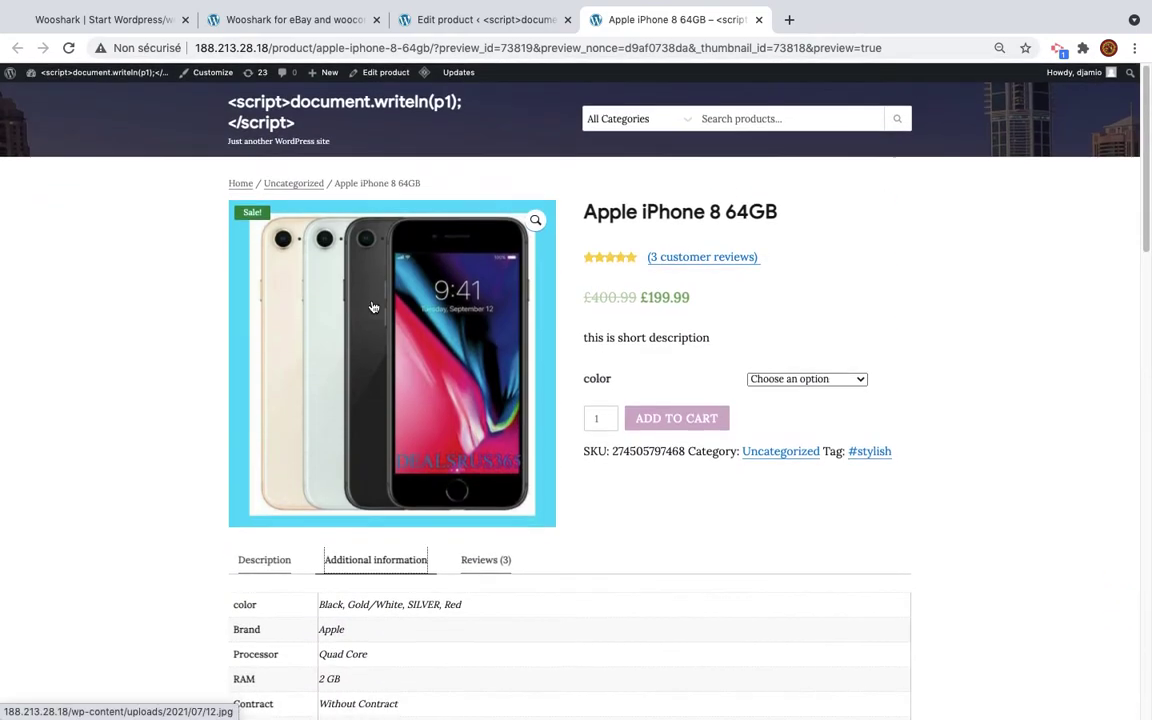
Choose the Black colour, showing 3899 in stock and SKU IP8UL/B/BLK.
{"action": "left_click", "coordinate": [800, 379]}
{"action": "left_click", "coordinate": [797, 424]}
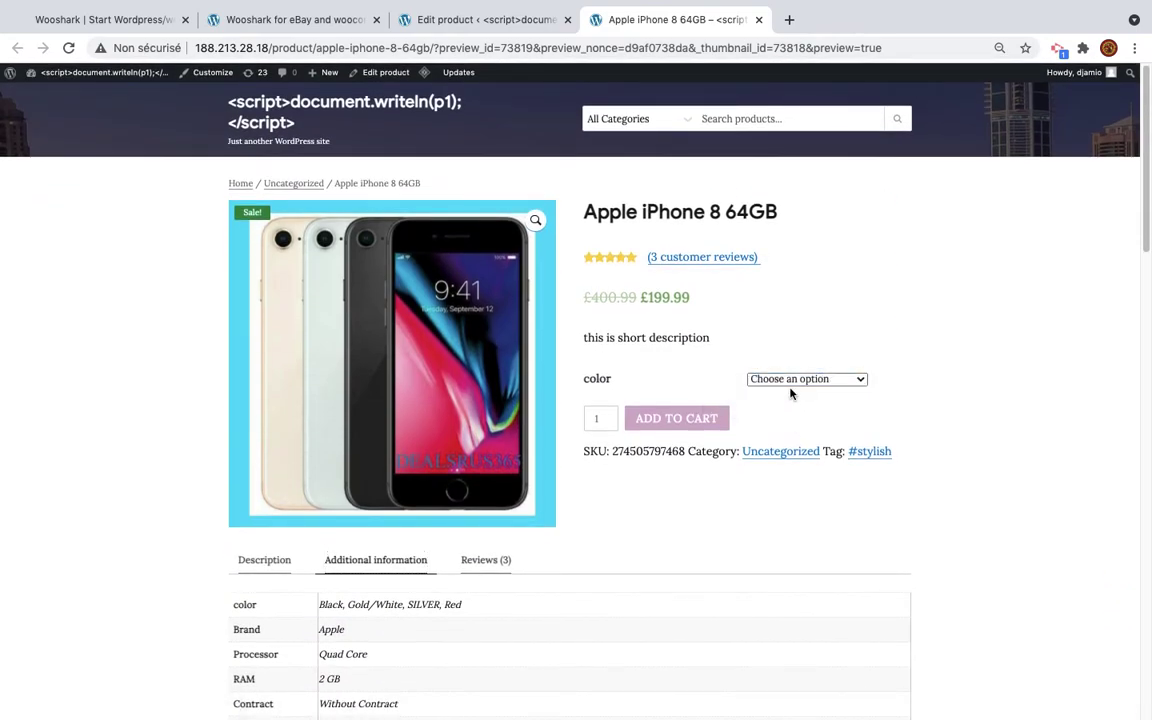
{"action": "left_click", "coordinate": [800, 379]}
{"action": "left_click", "coordinate": [786, 398]}
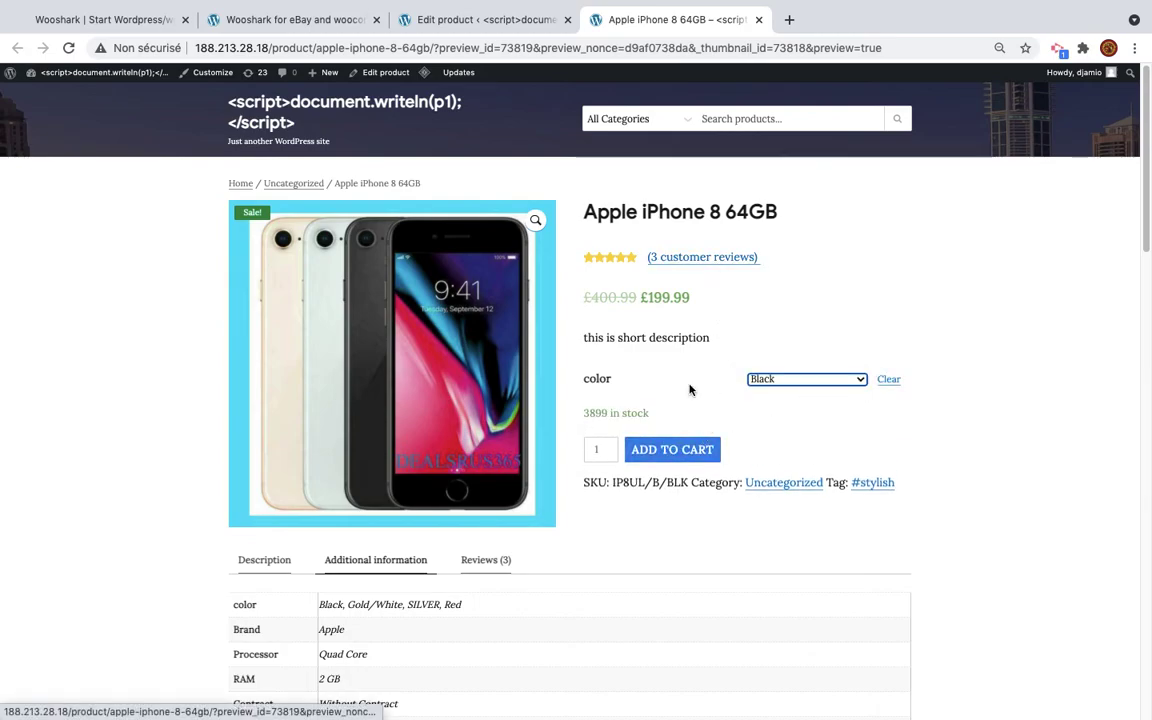
{"action": "left_click", "coordinate": [692, 692]}
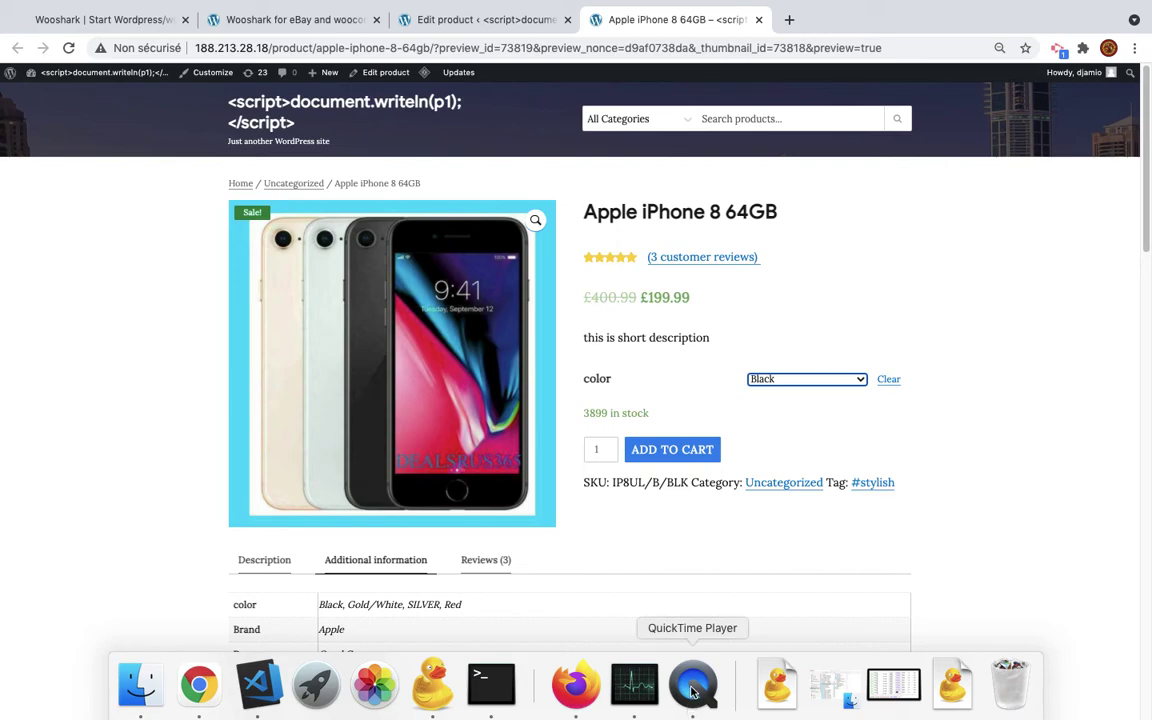